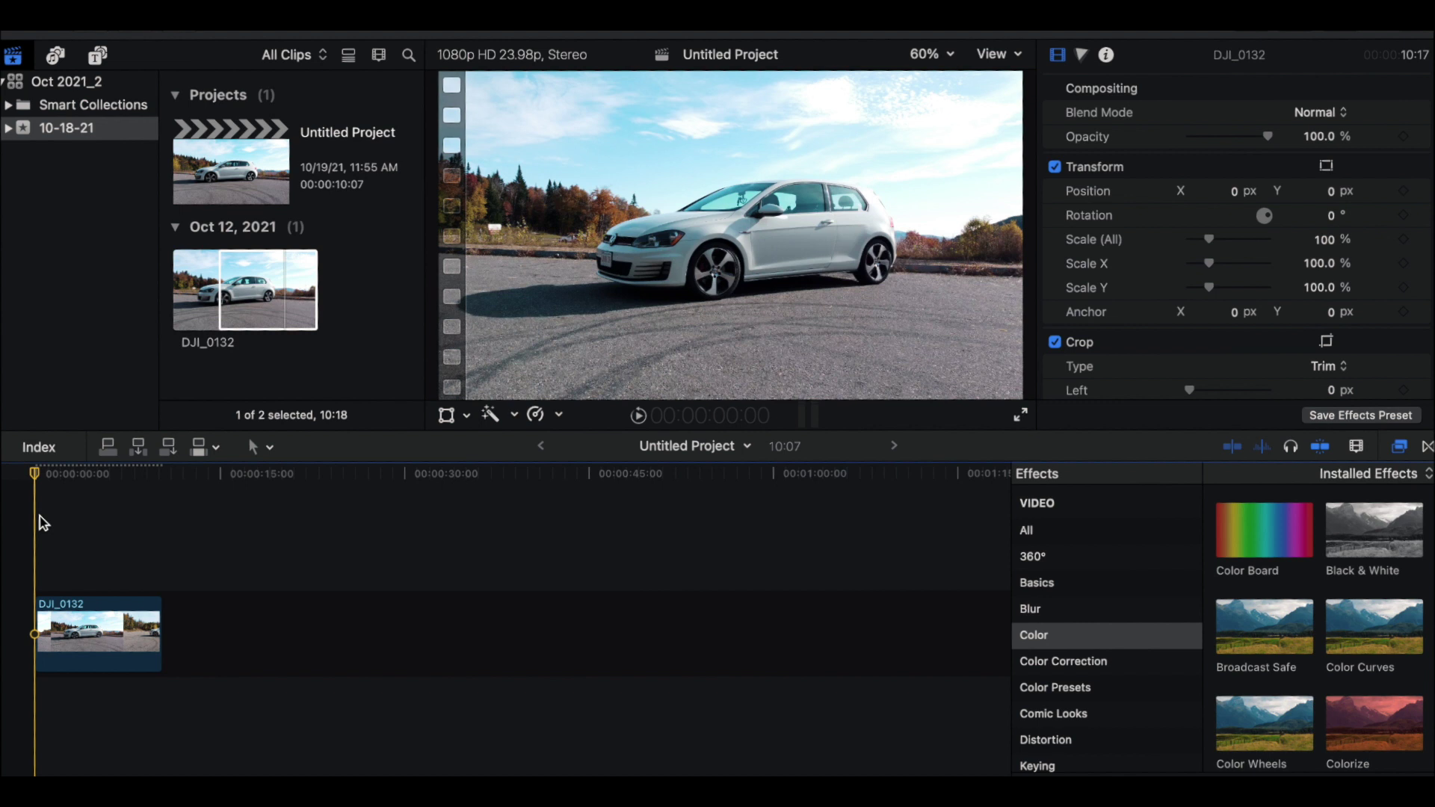
# - Play the car clip, then select DJI_0132 and scroll its Video inspector to the Trackers section
pyautogui.press('space')
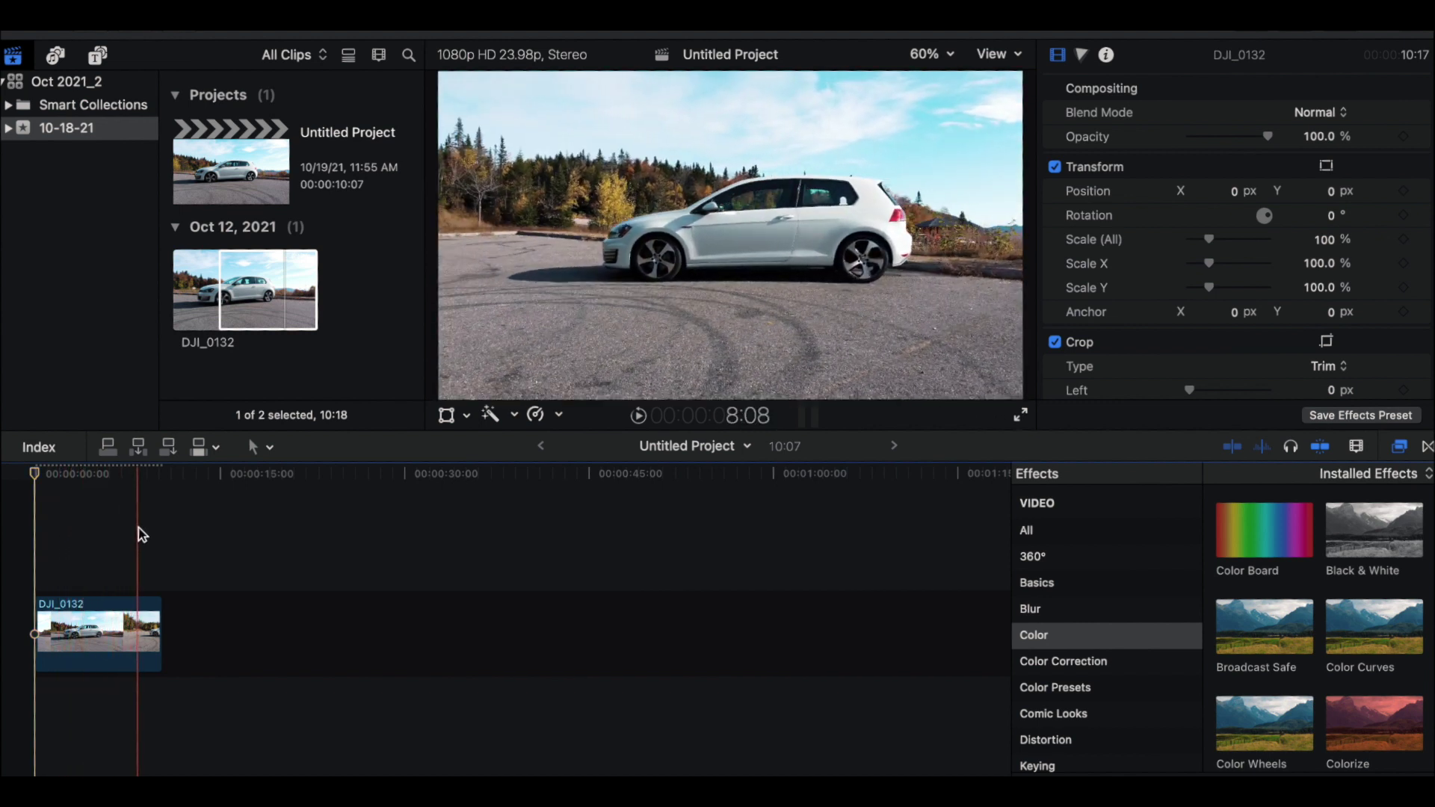
pyautogui.click(66, 539)
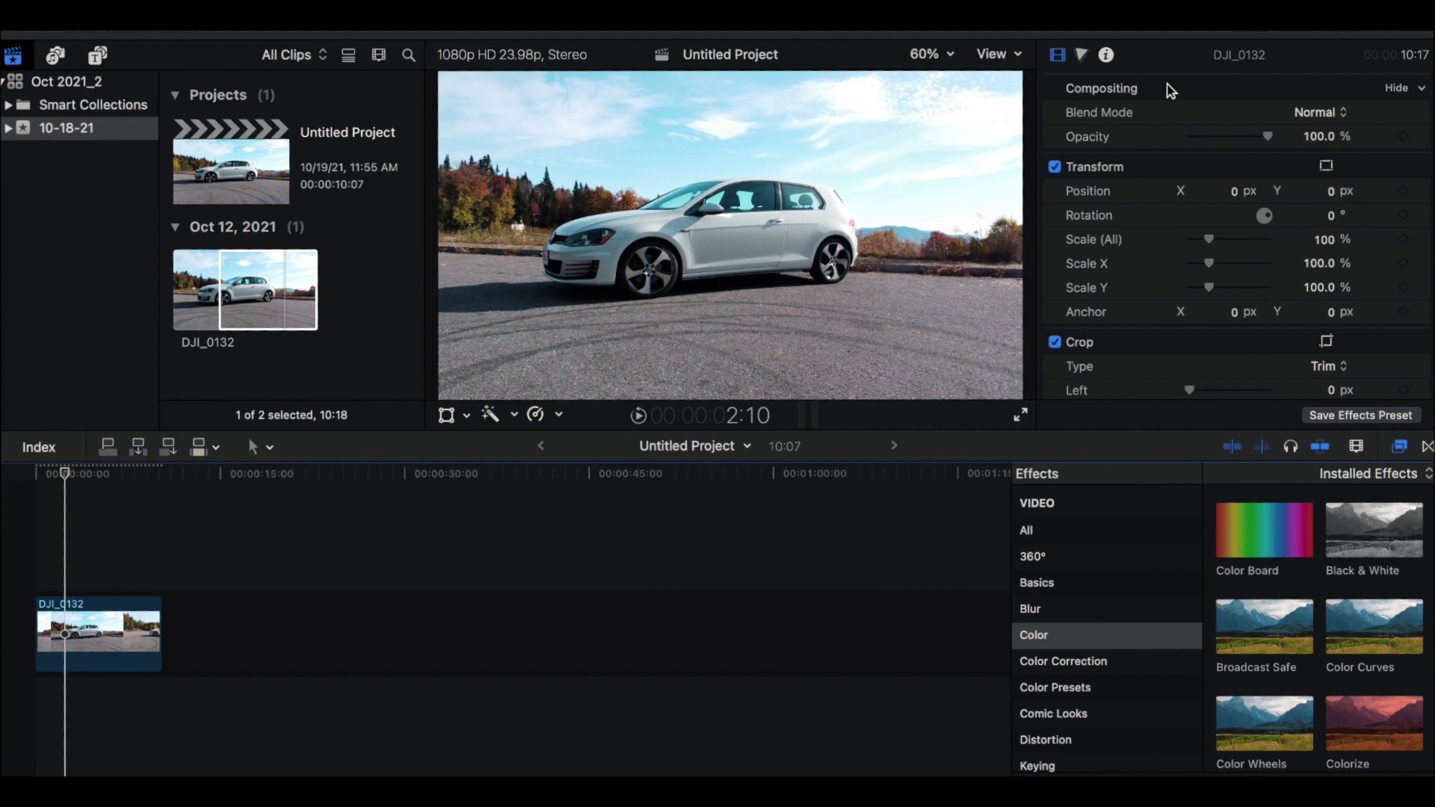
pyautogui.click(113, 650)
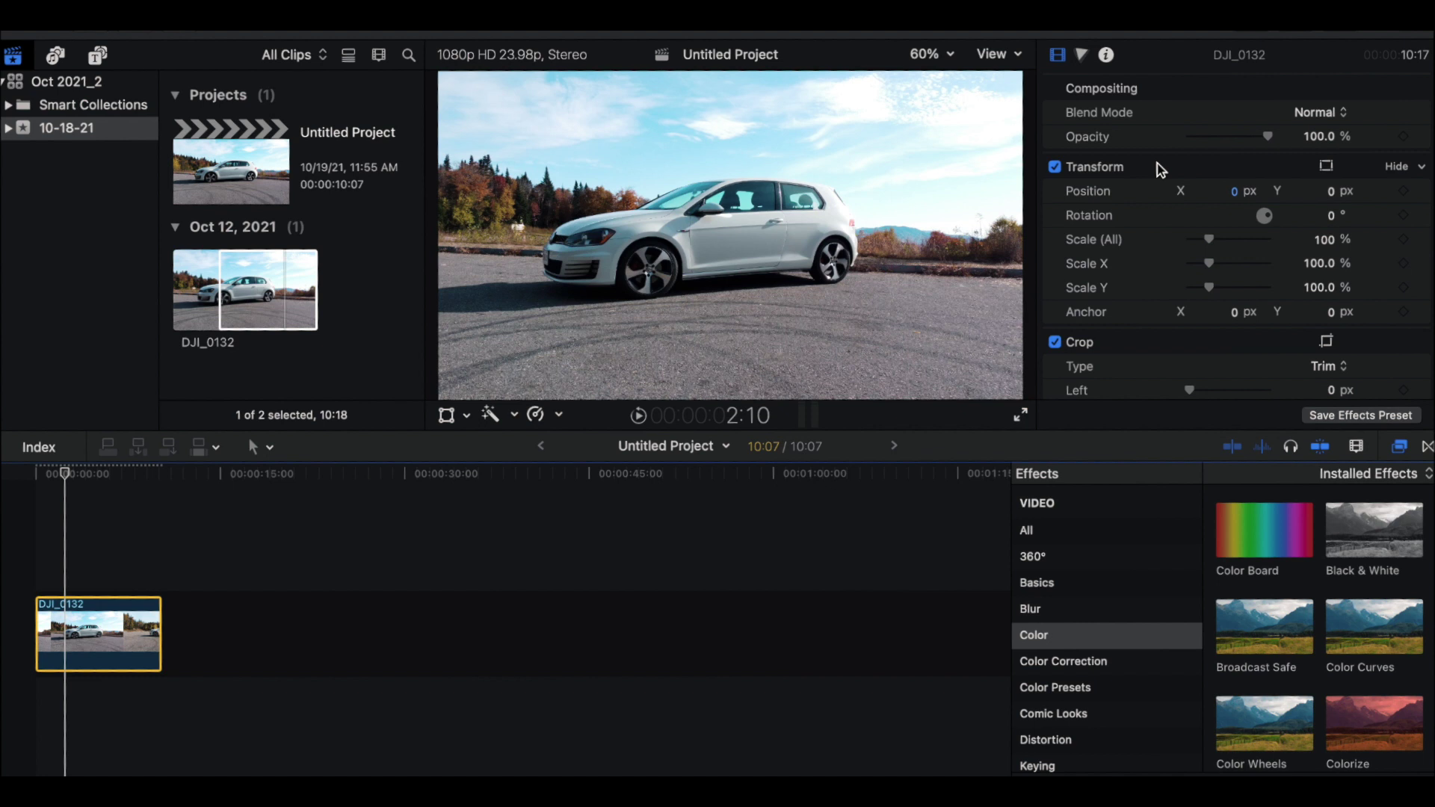
pyautogui.scroll(-8, 1161, 190)
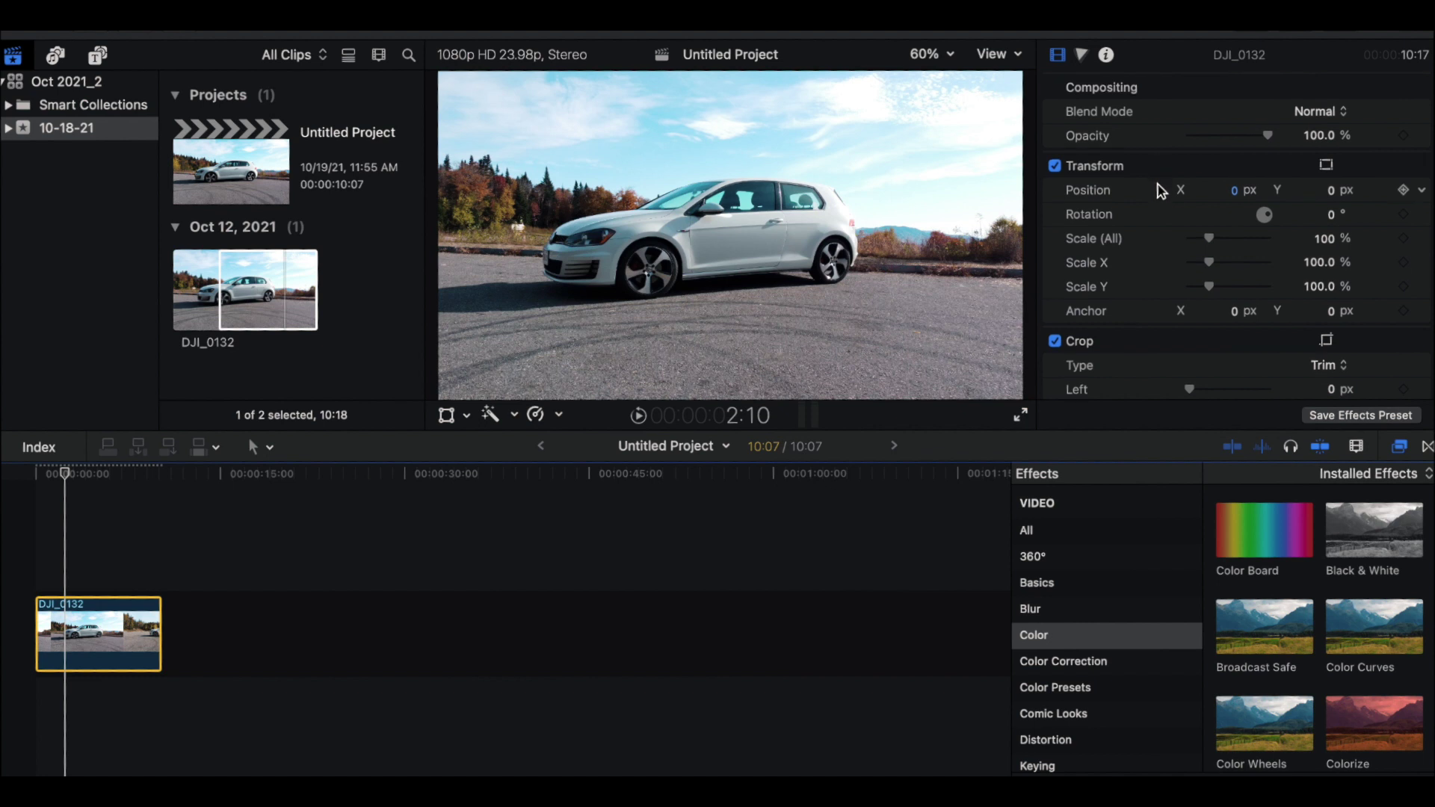
pyautogui.scroll(-2, 1161, 191)
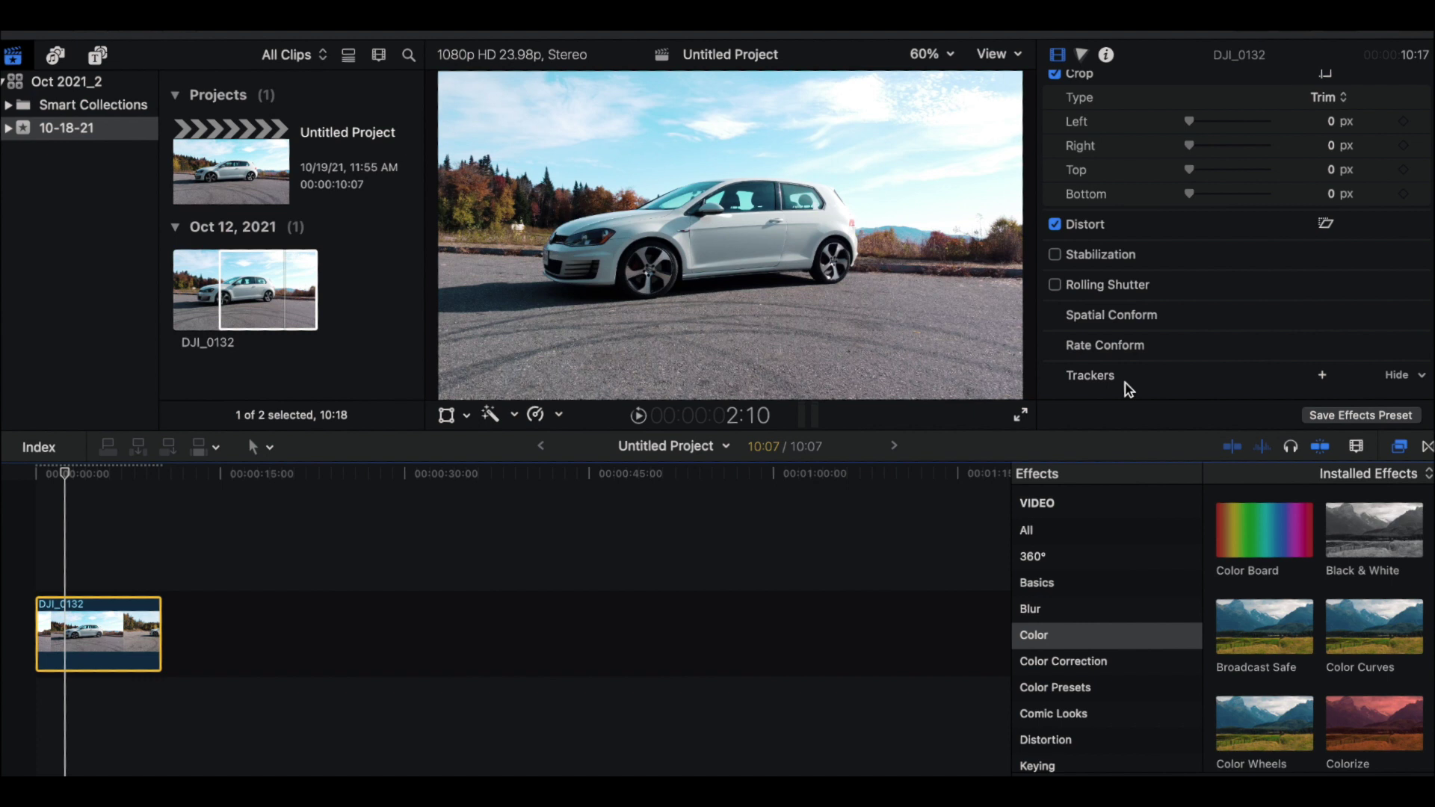
# - Add an object tracker to DJI_0132 and resize its box to fit the car's front wheel
pyautogui.click(1322, 378)
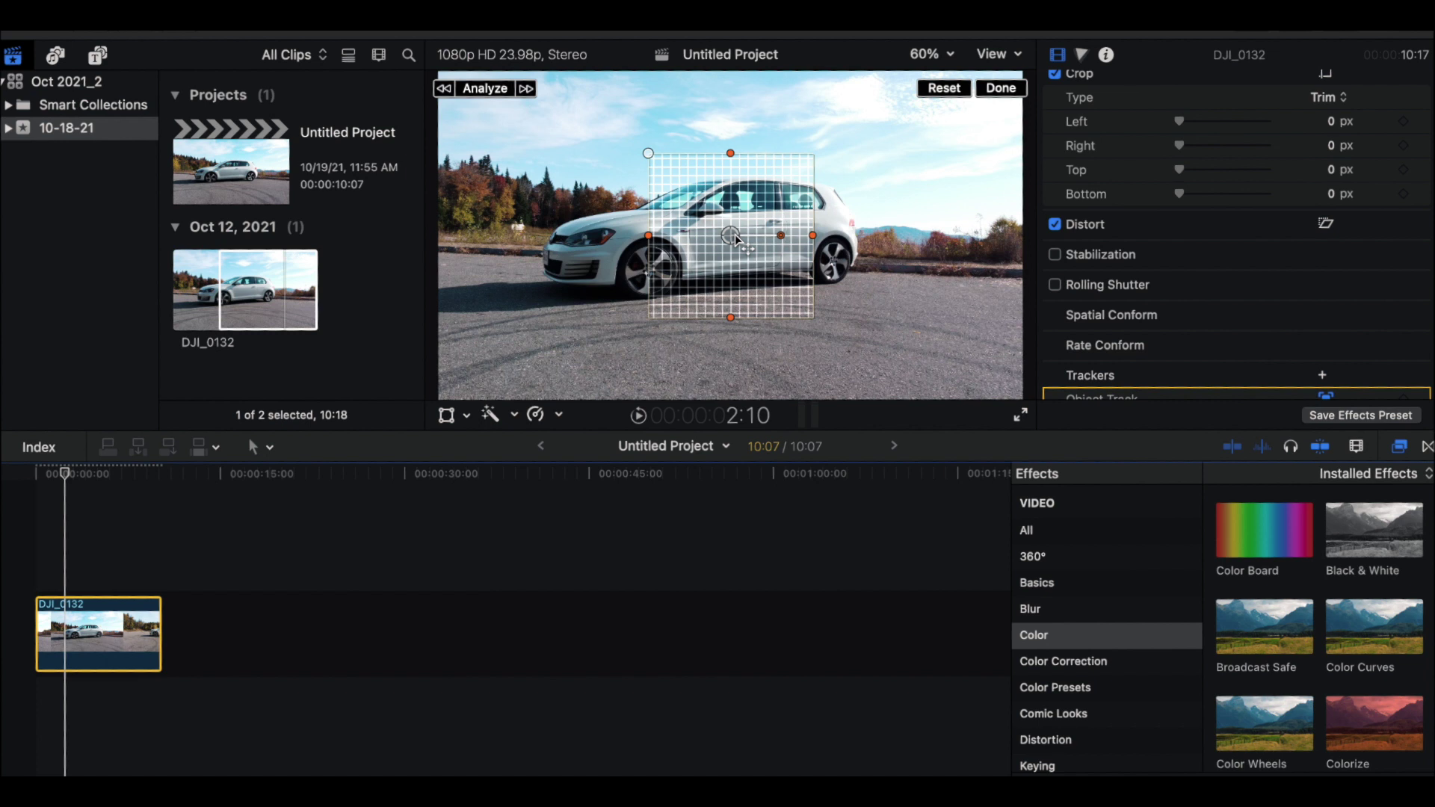
pyautogui.moveTo(734, 236); pyautogui.dragTo(649, 273)
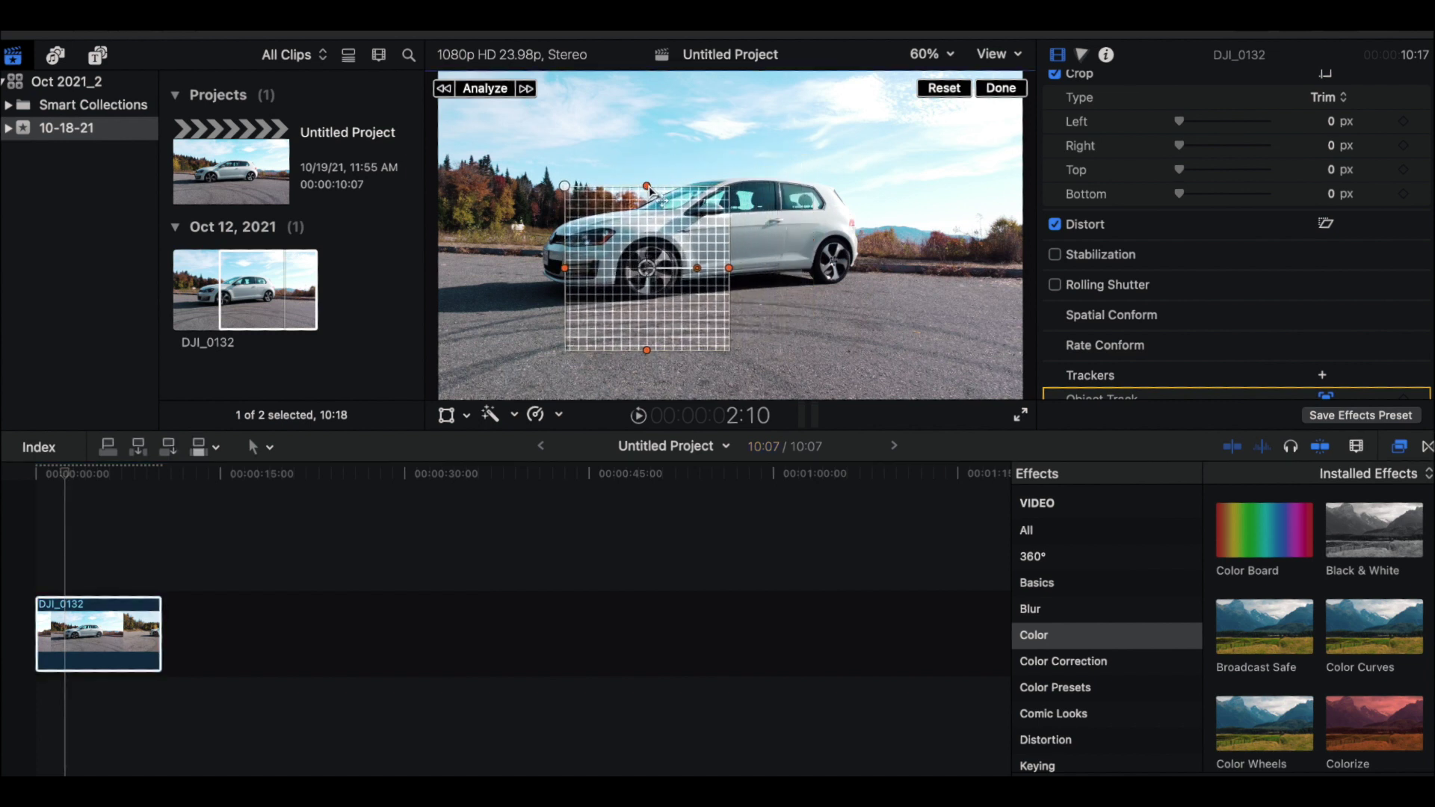
pyautogui.moveTo(648, 187); pyautogui.dragTo(648, 231)
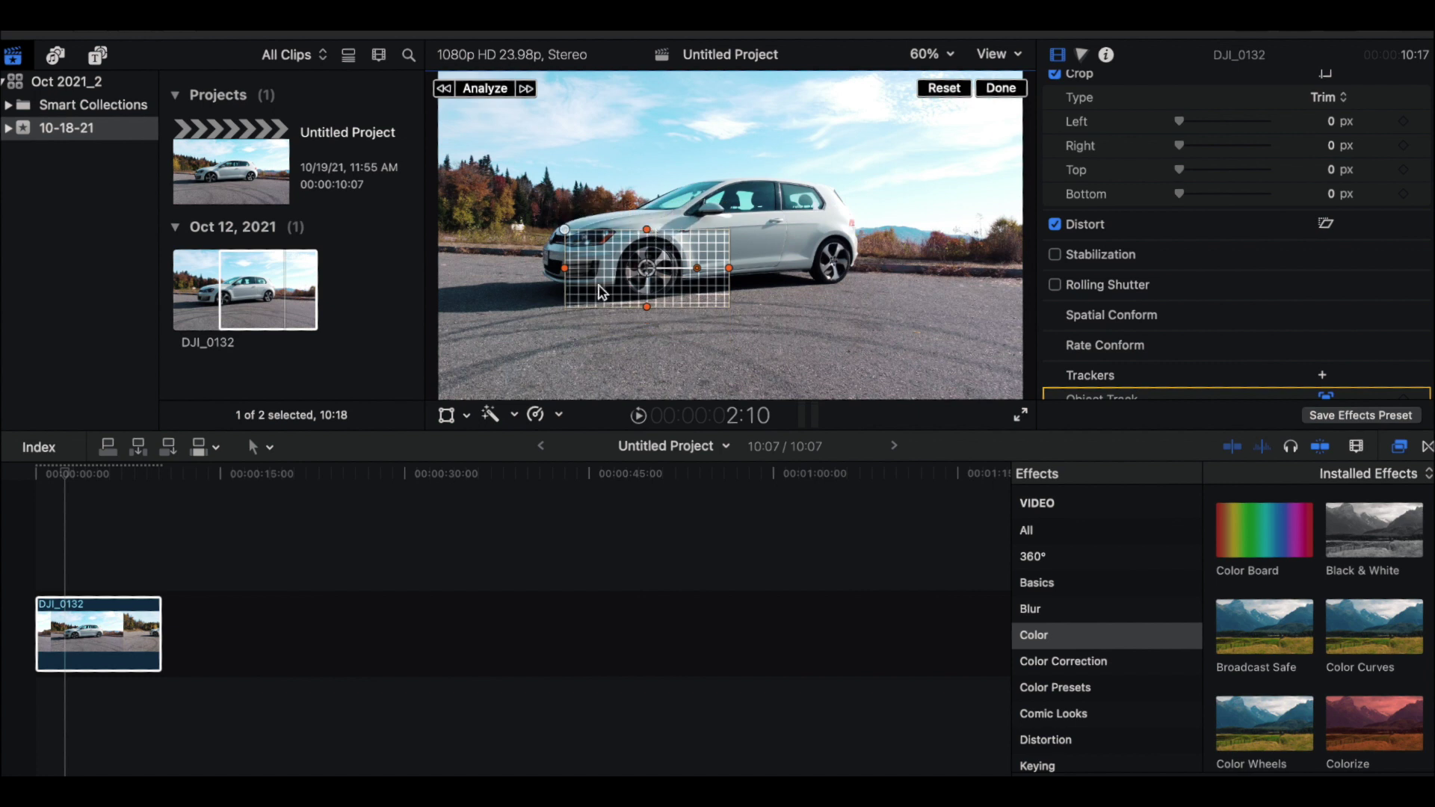
pyautogui.moveTo(567, 273); pyautogui.dragTo(647, 272)
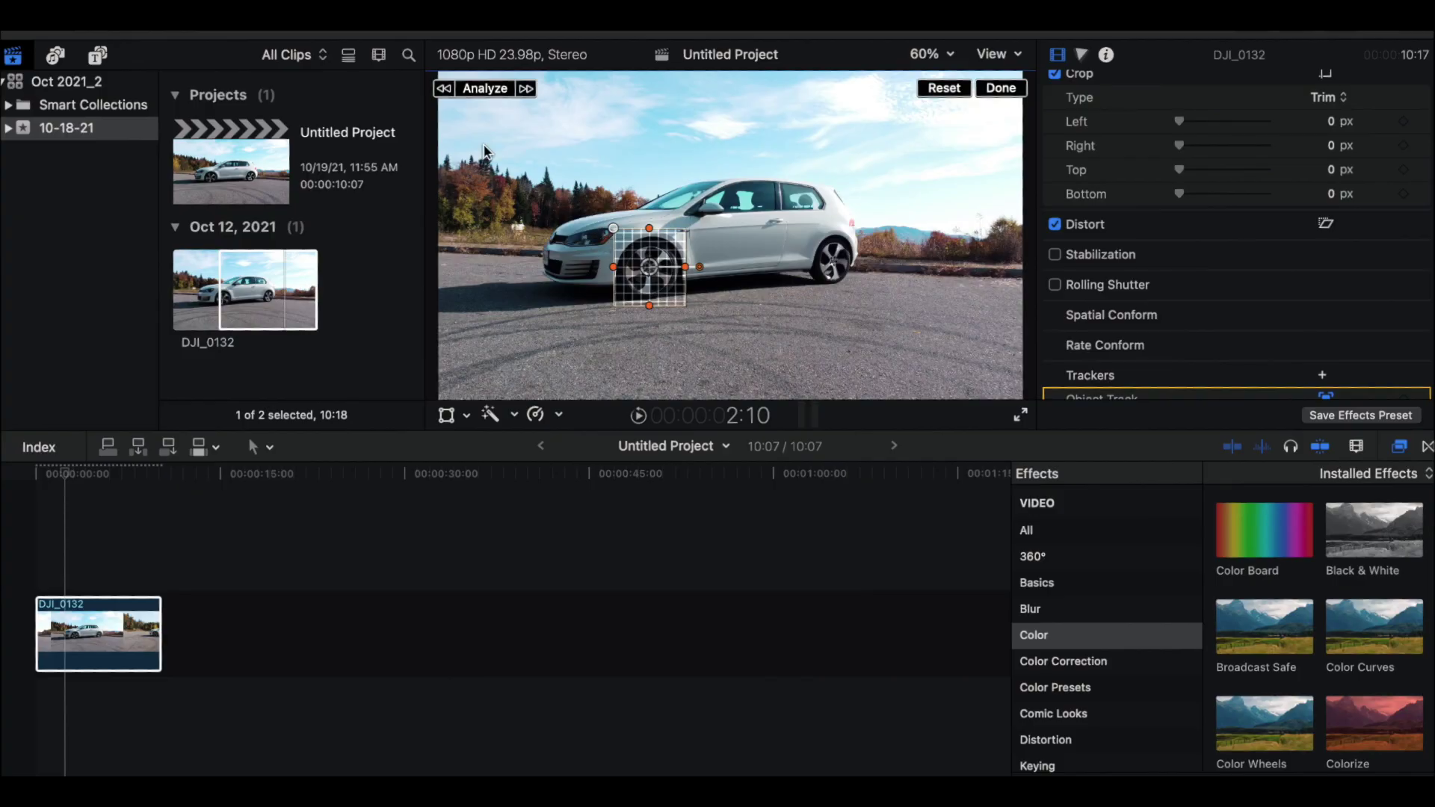
# - Run Analyze on DJI_0132 so the object track follows the front wheel
pyautogui.click(484, 89)
pyautogui.click(29, 512)
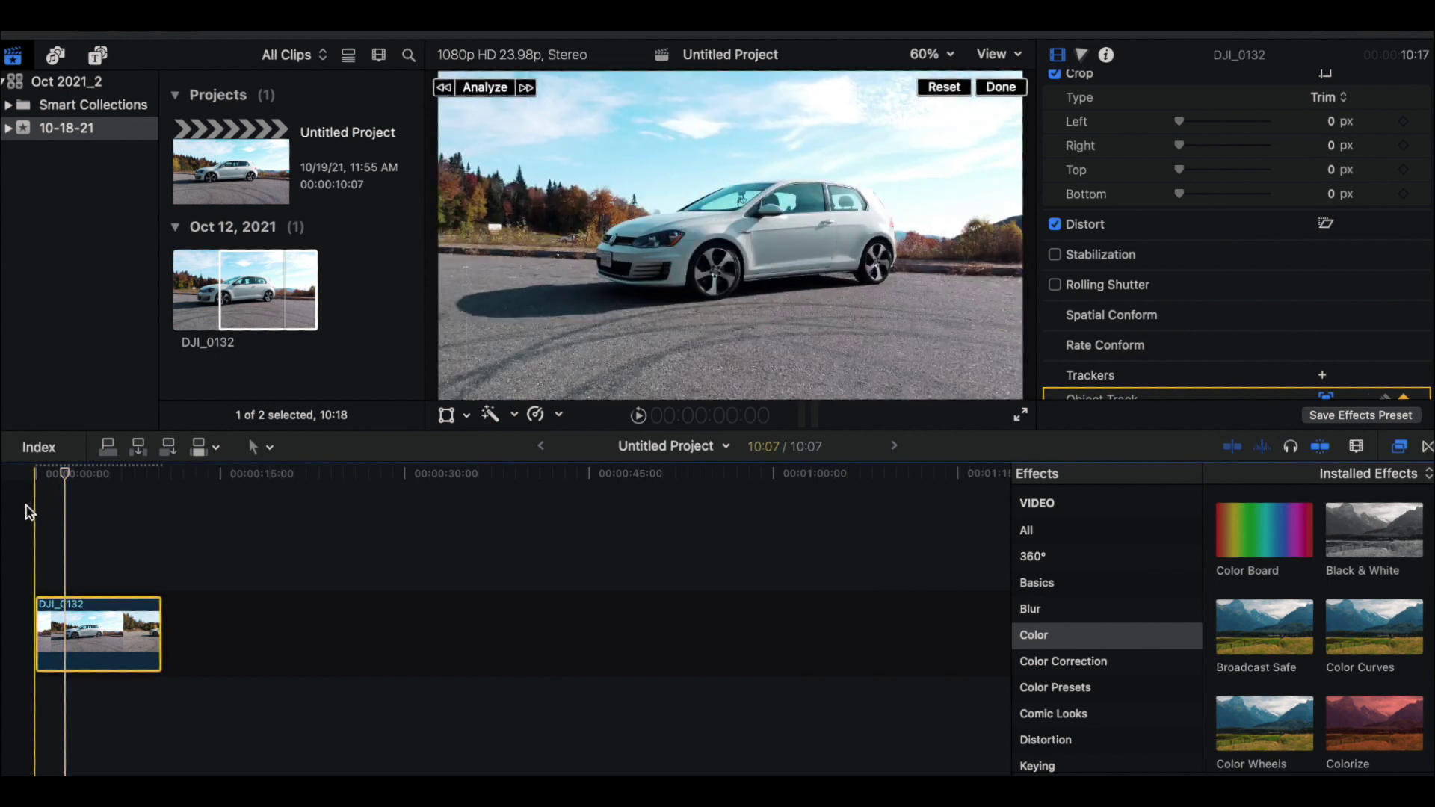
pyautogui.press('space')
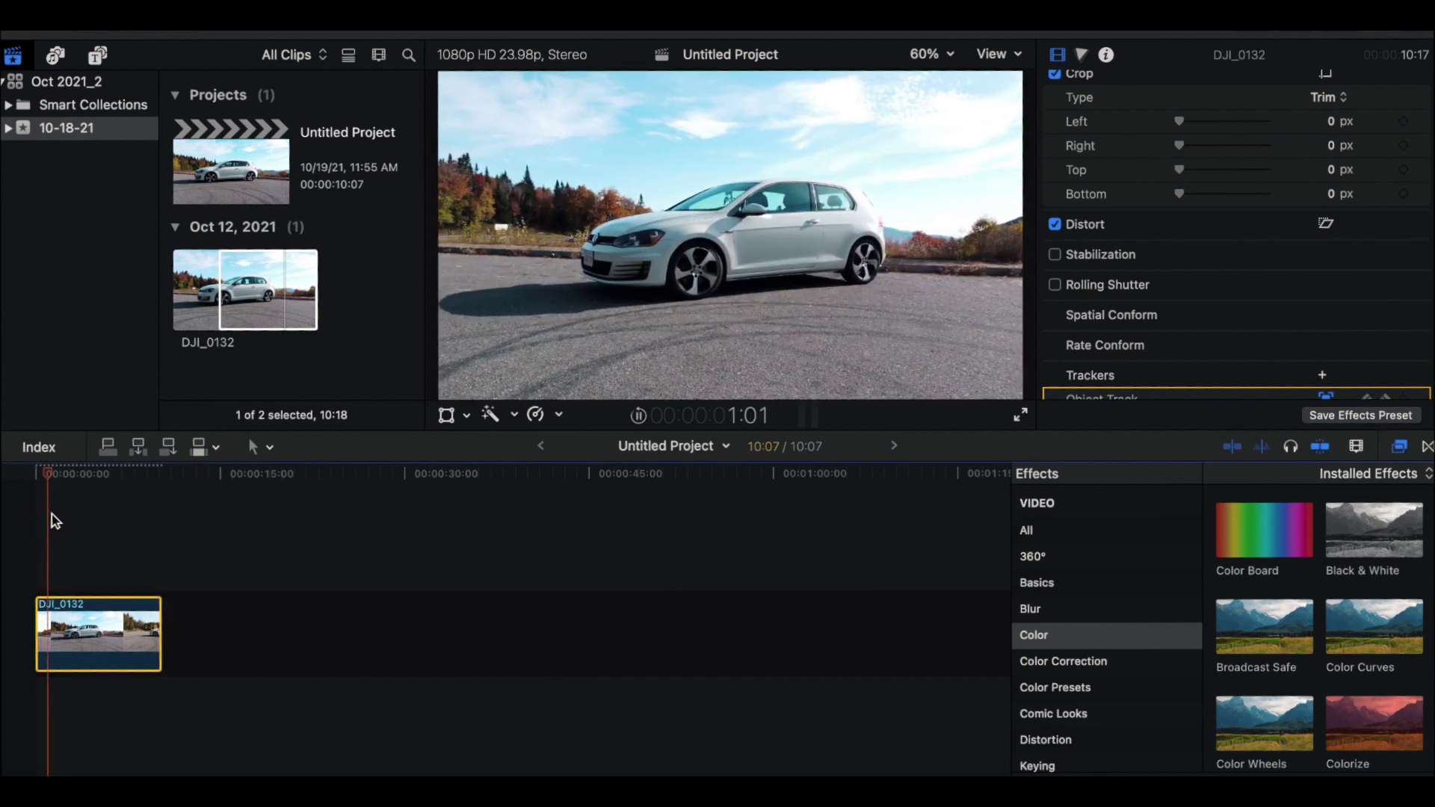
pyautogui.press('space')
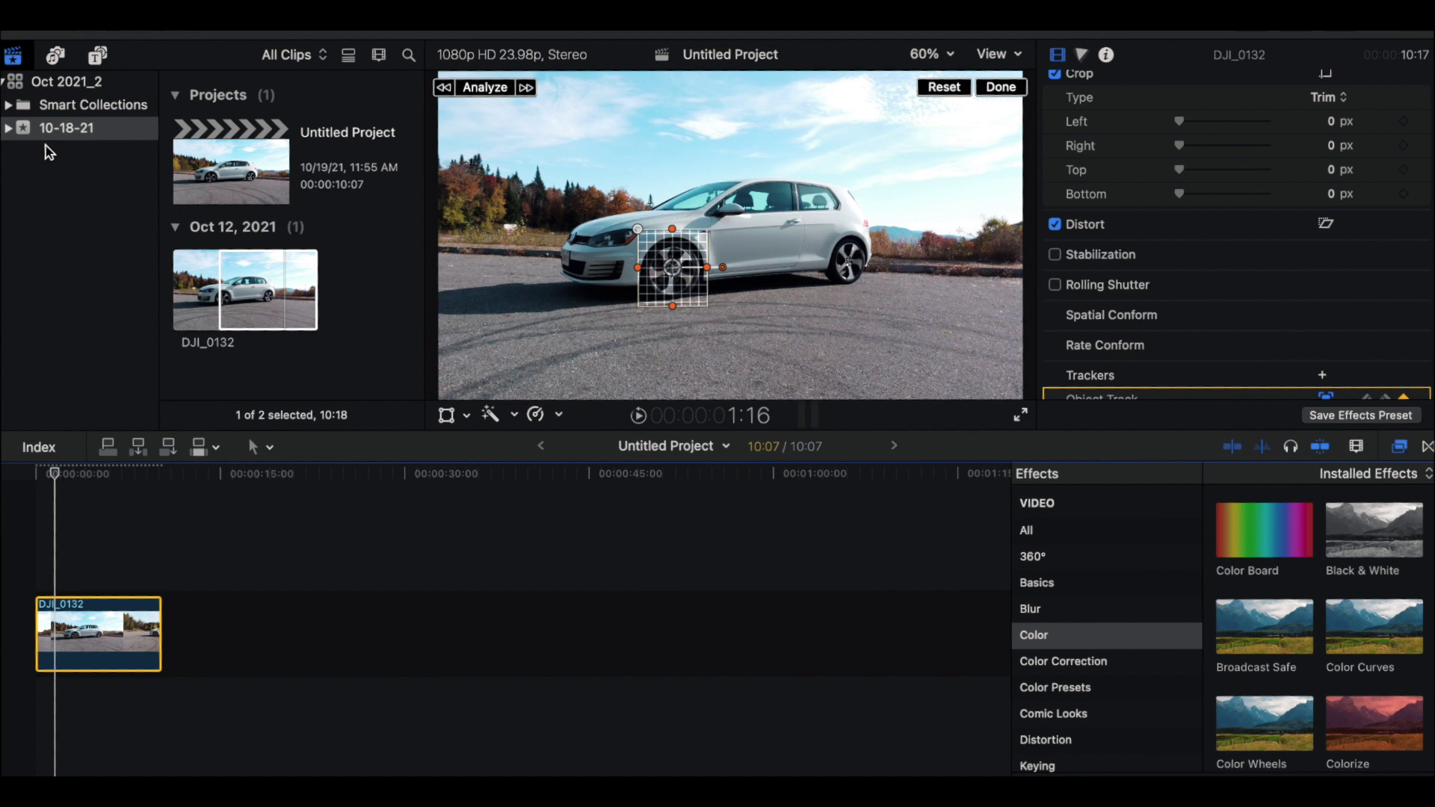
# - Place a Basic Title above DJI_0132 and extend it to the clip's end
pyautogui.click(94, 62)
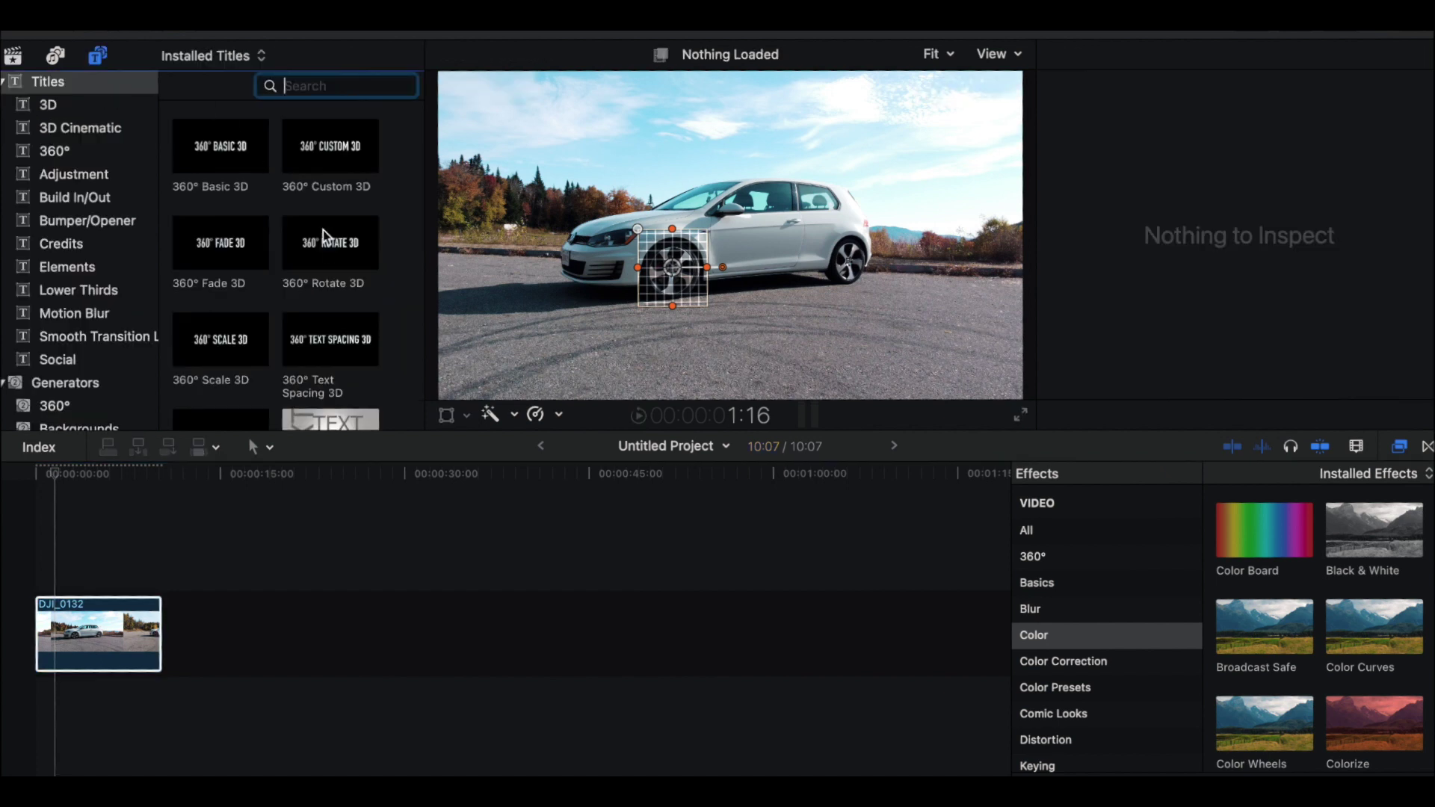
pyautogui.scroll(-5, 330, 247)
pyautogui.scroll(-3, 335, 256)
pyautogui.moveTo(334, 254); pyautogui.dragTo(41, 557)
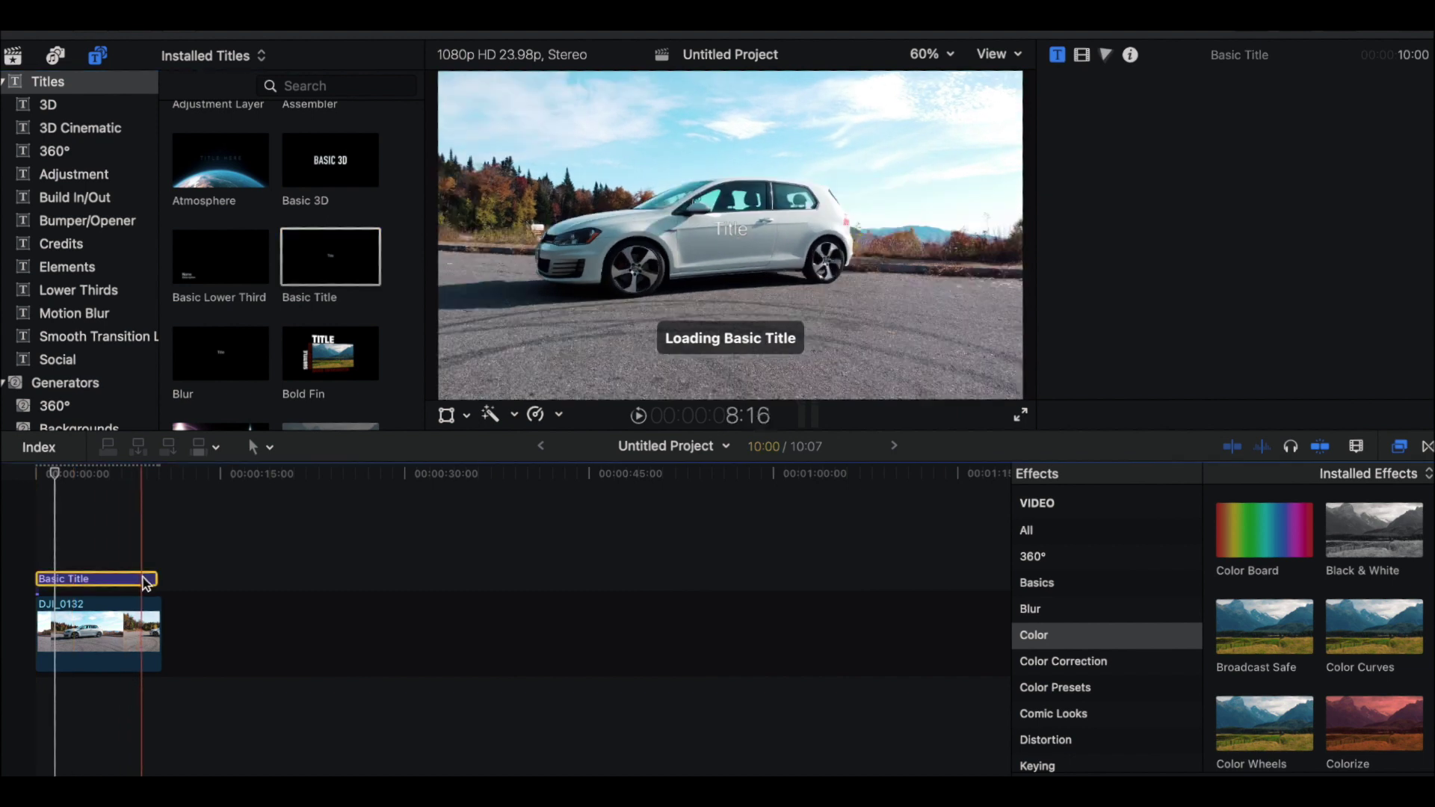
pyautogui.moveTo(155, 579); pyautogui.dragTo(160, 579)
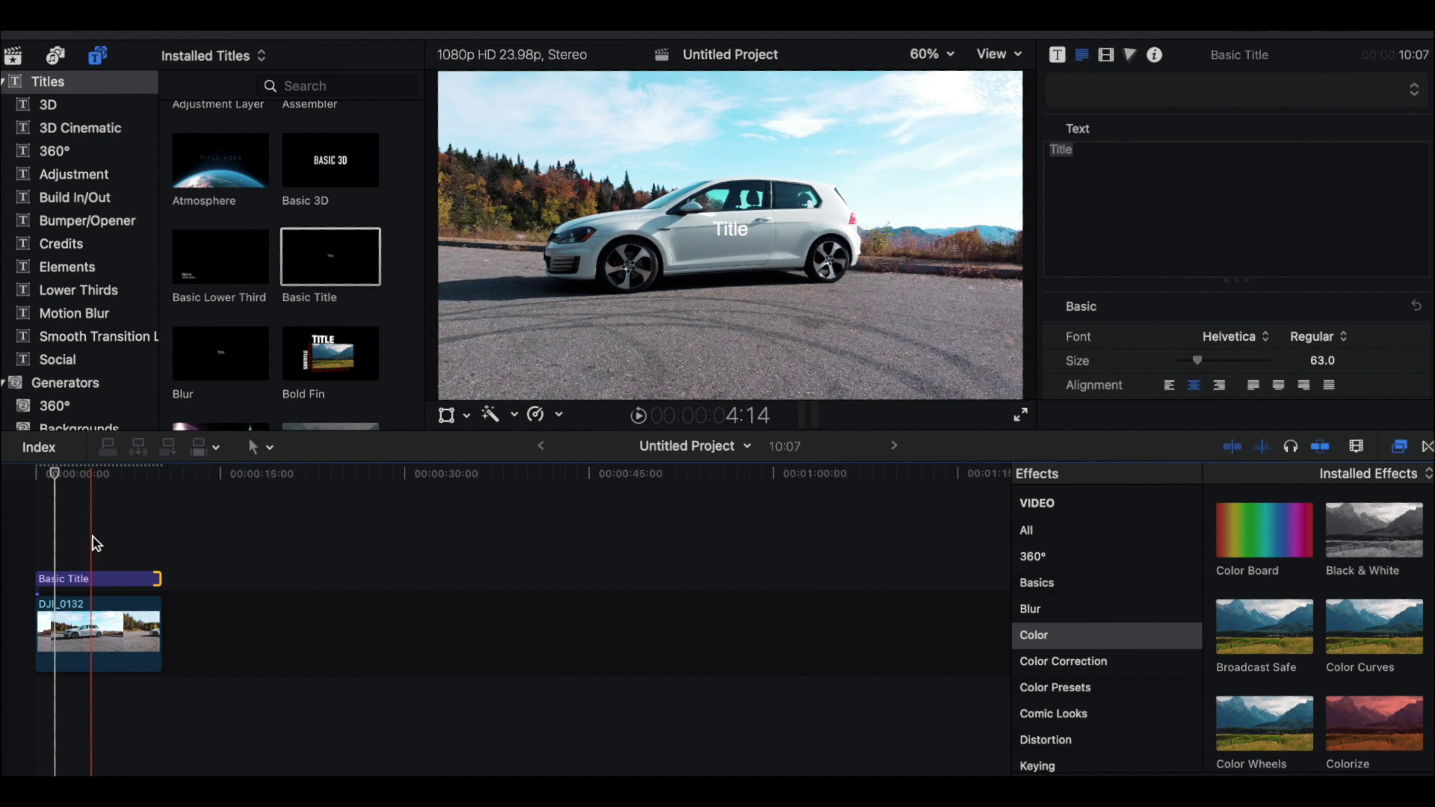
# - Select the Basic Title, change its text to 'GTI' and adjust its position in the frame
pyautogui.click(119, 581)
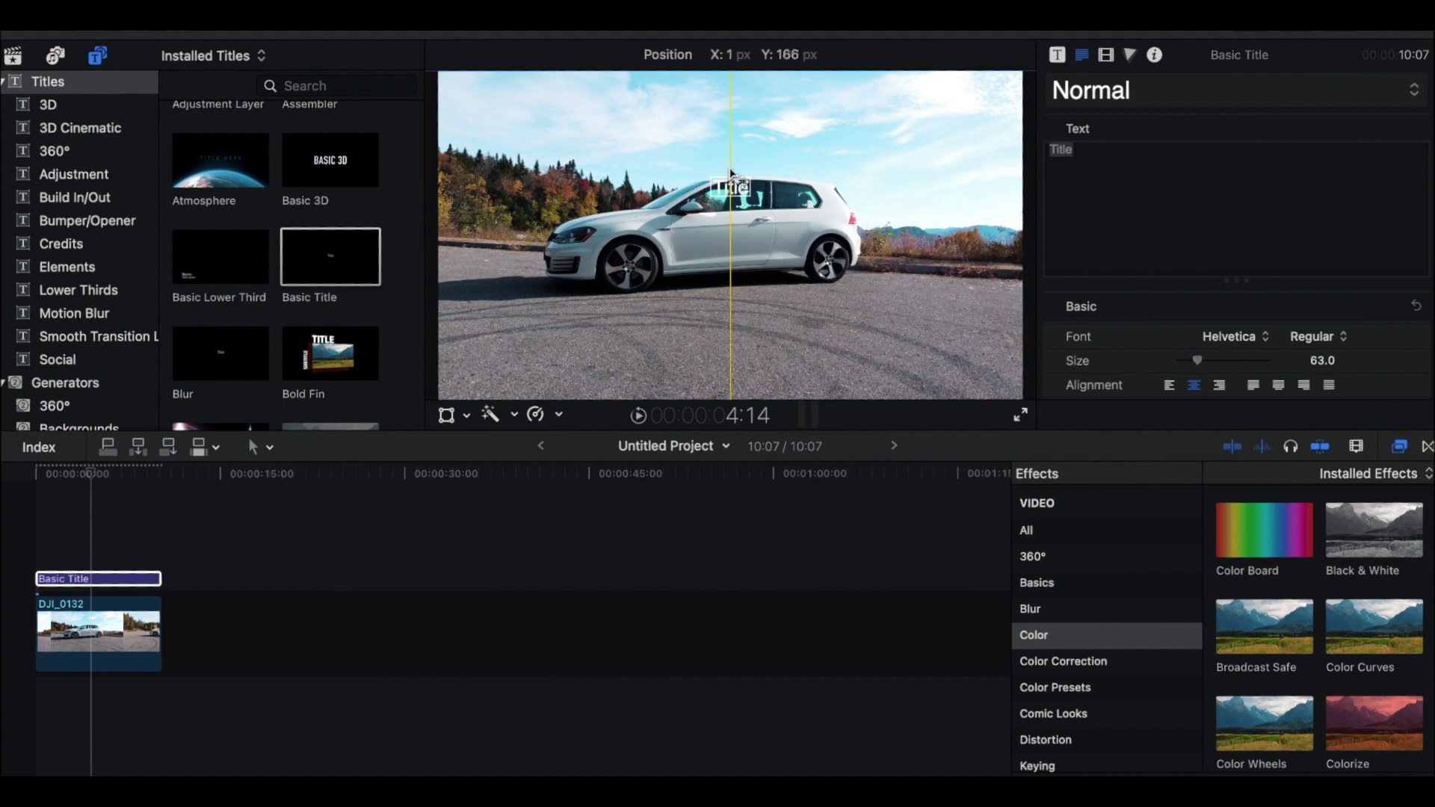
pyautogui.moveTo(833, 165); pyautogui.dragTo(835, 167)
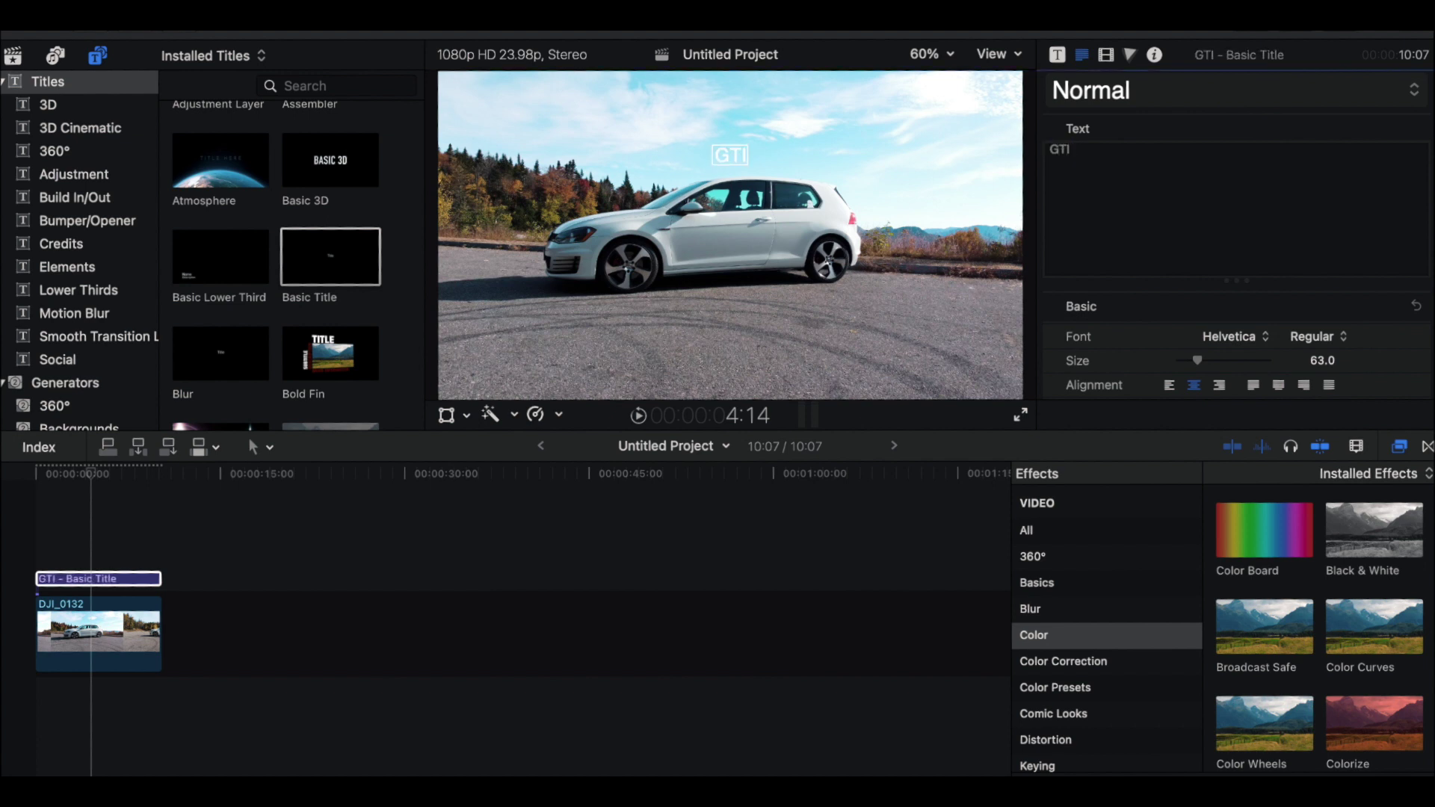
# - Set the GTI title's Face colour to black in the colour picker
pyautogui.scroll(-15, 1157, 319)
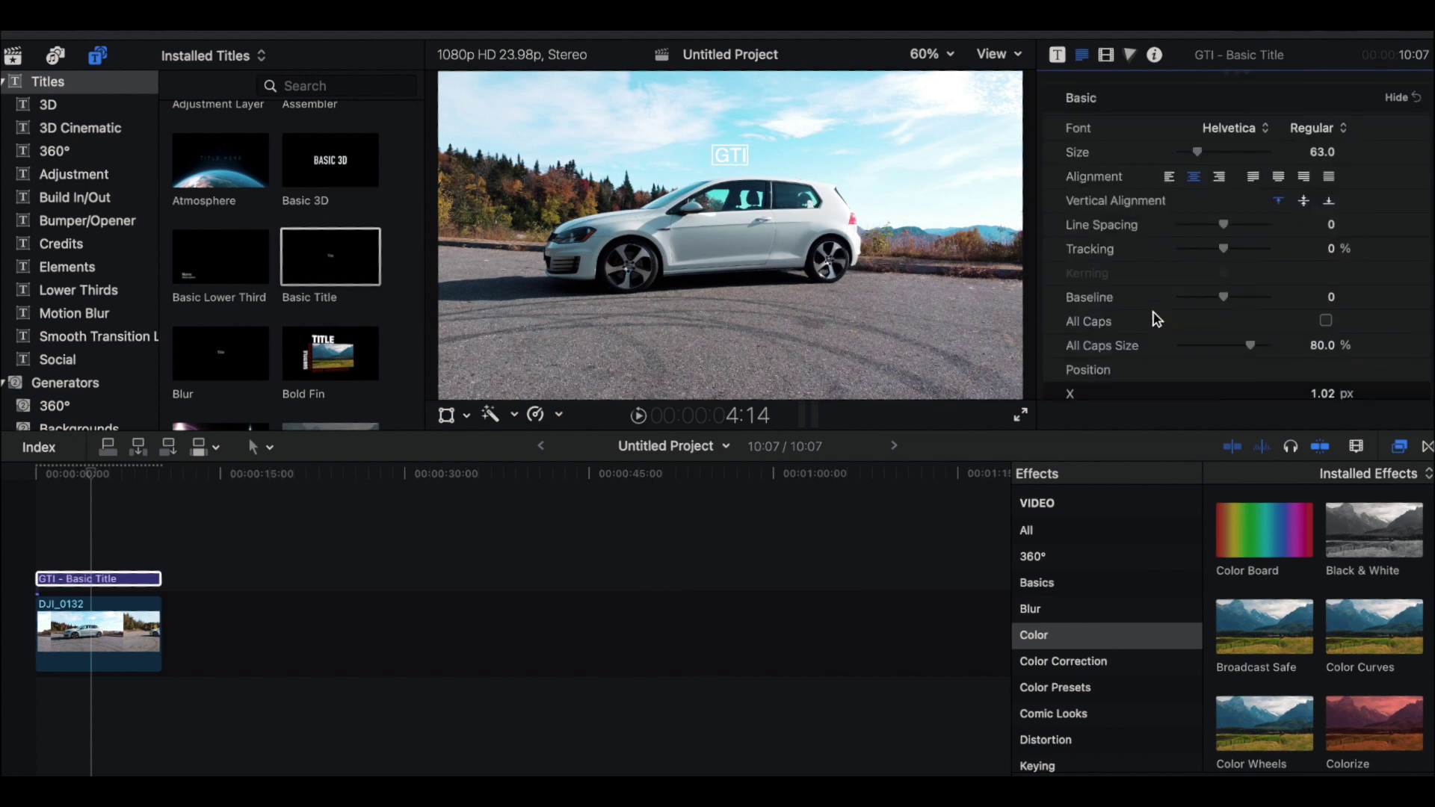
pyautogui.scroll(10, 1157, 319)
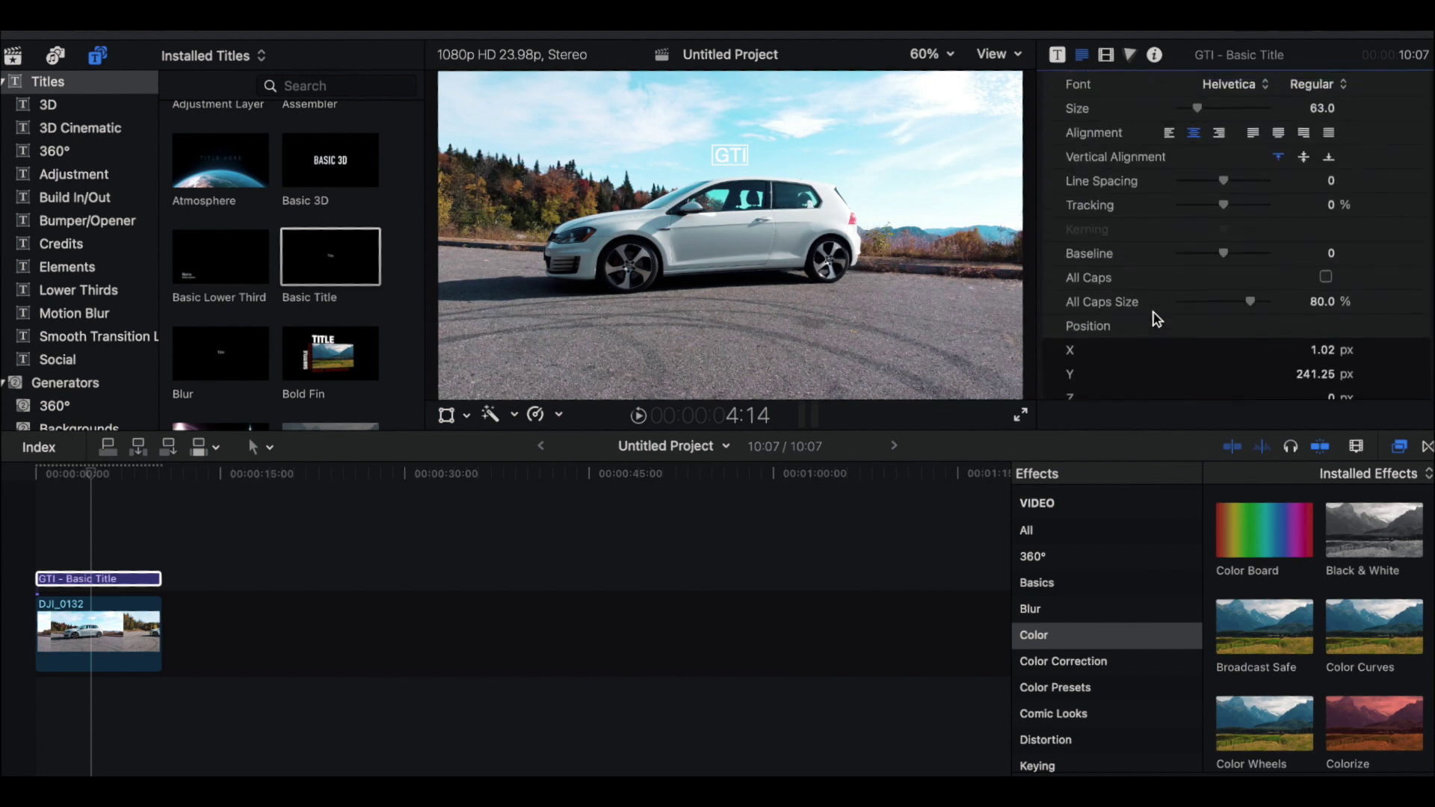
pyautogui.scroll(-15, 1158, 310)
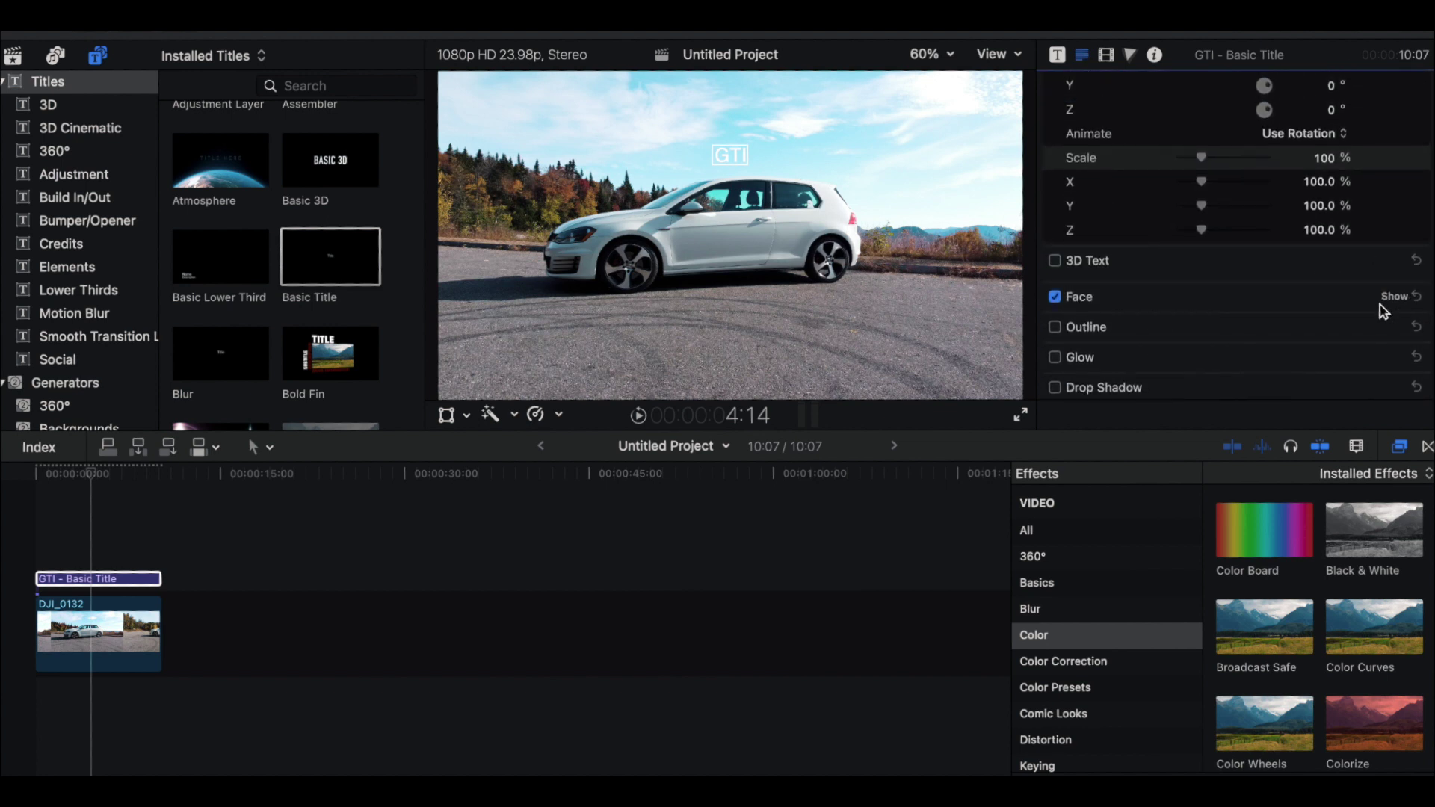
pyautogui.click(1393, 296)
pyautogui.click(1315, 345)
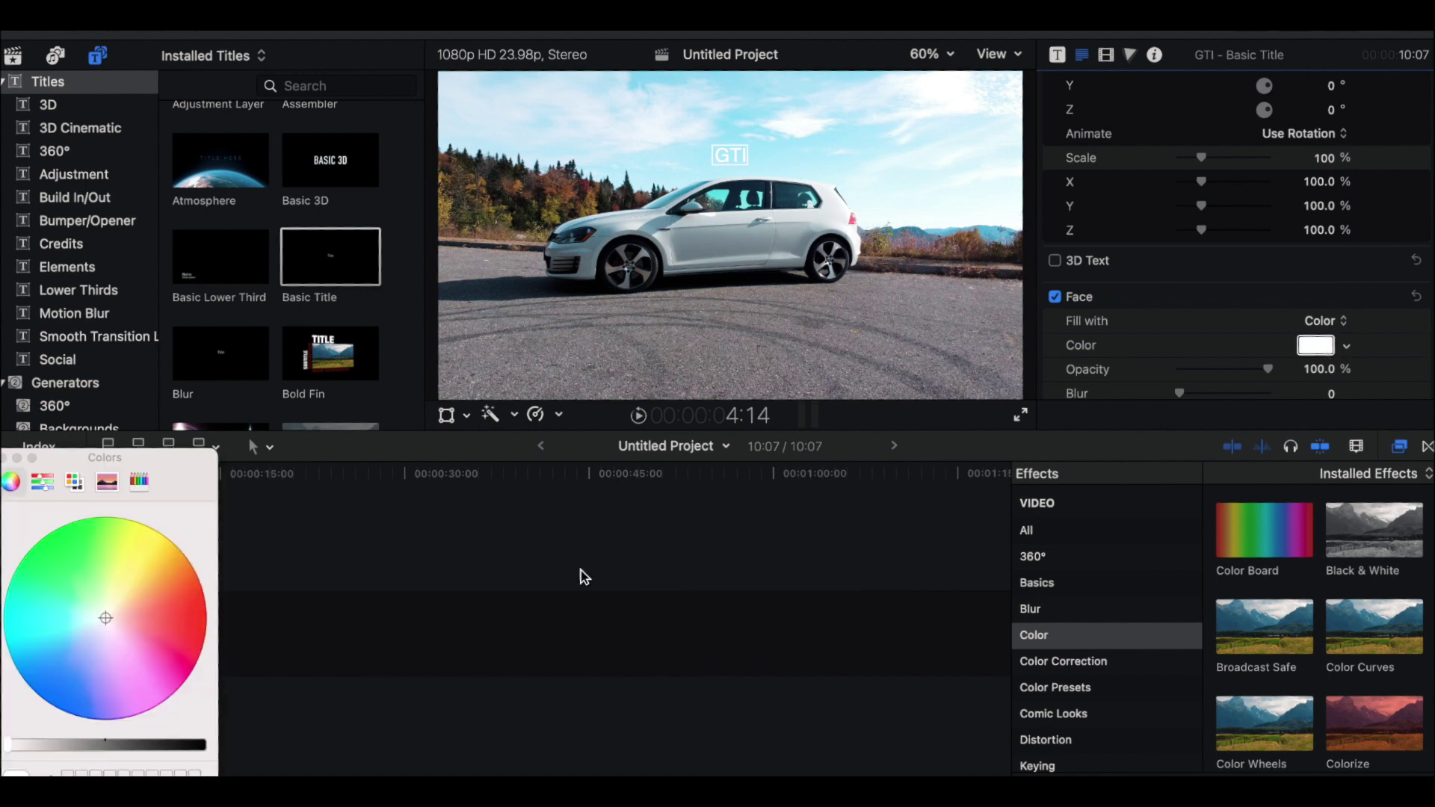
pyautogui.moveTo(199, 743); pyautogui.dragTo(222, 749)
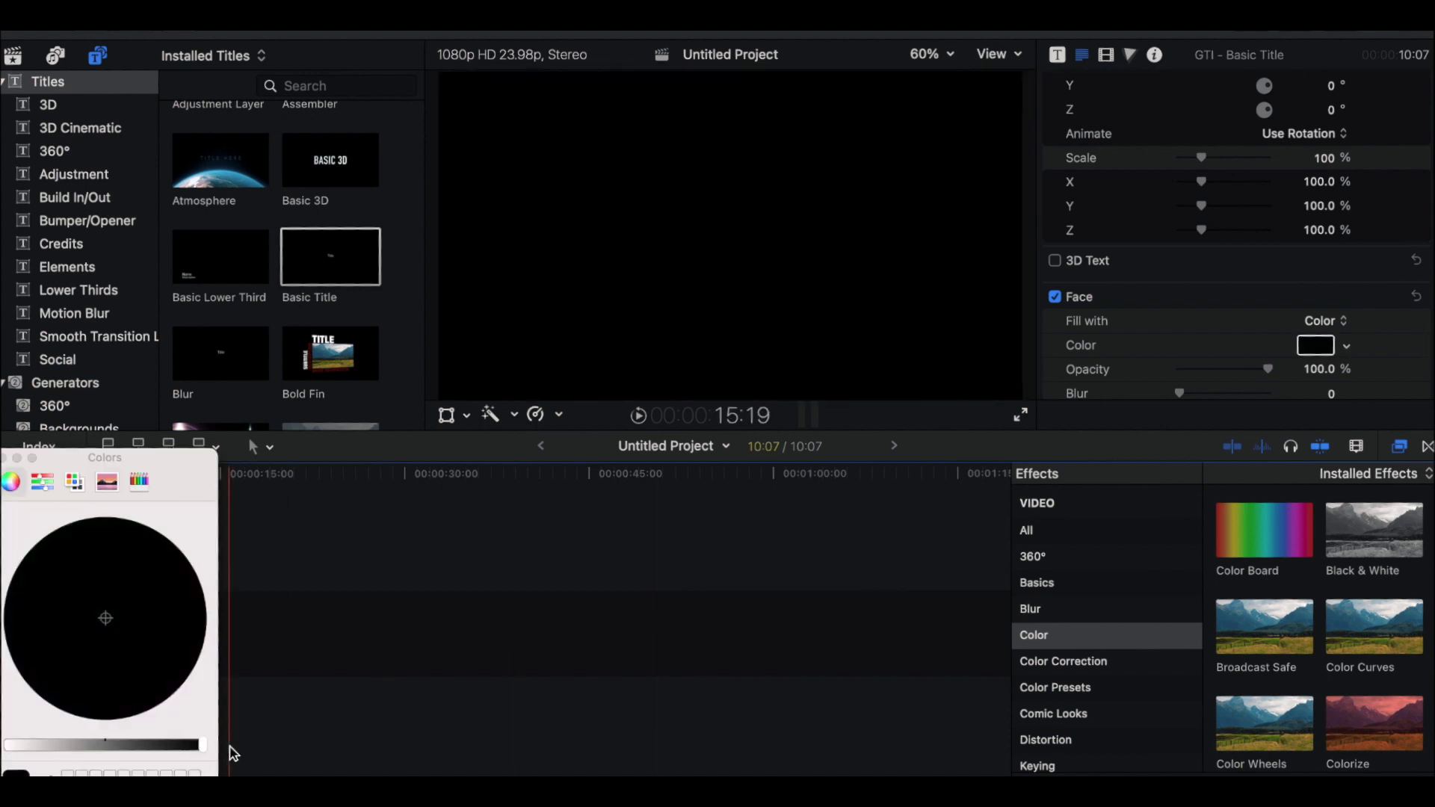
pyautogui.click(5, 458)
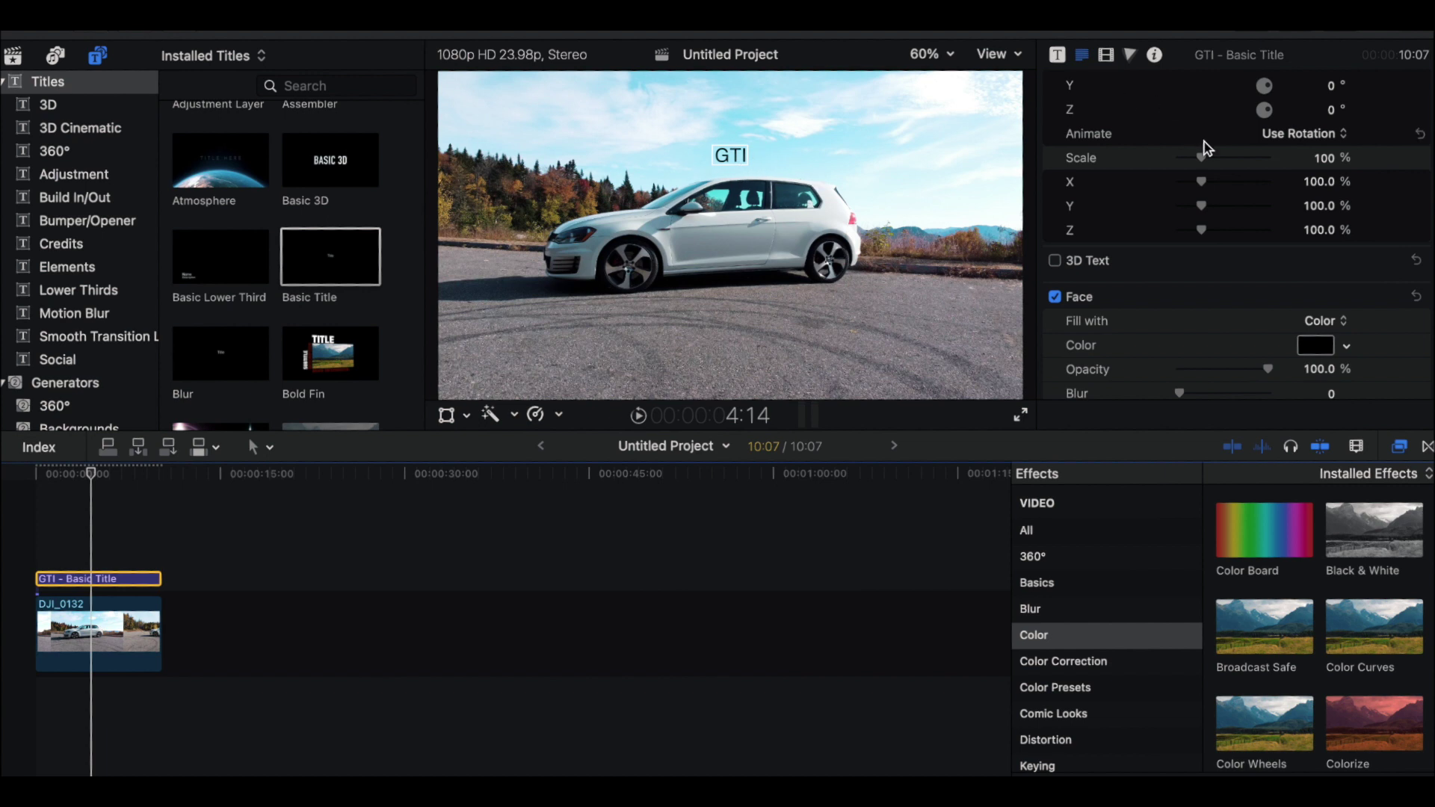
pyautogui.scroll(10, 1205, 147)
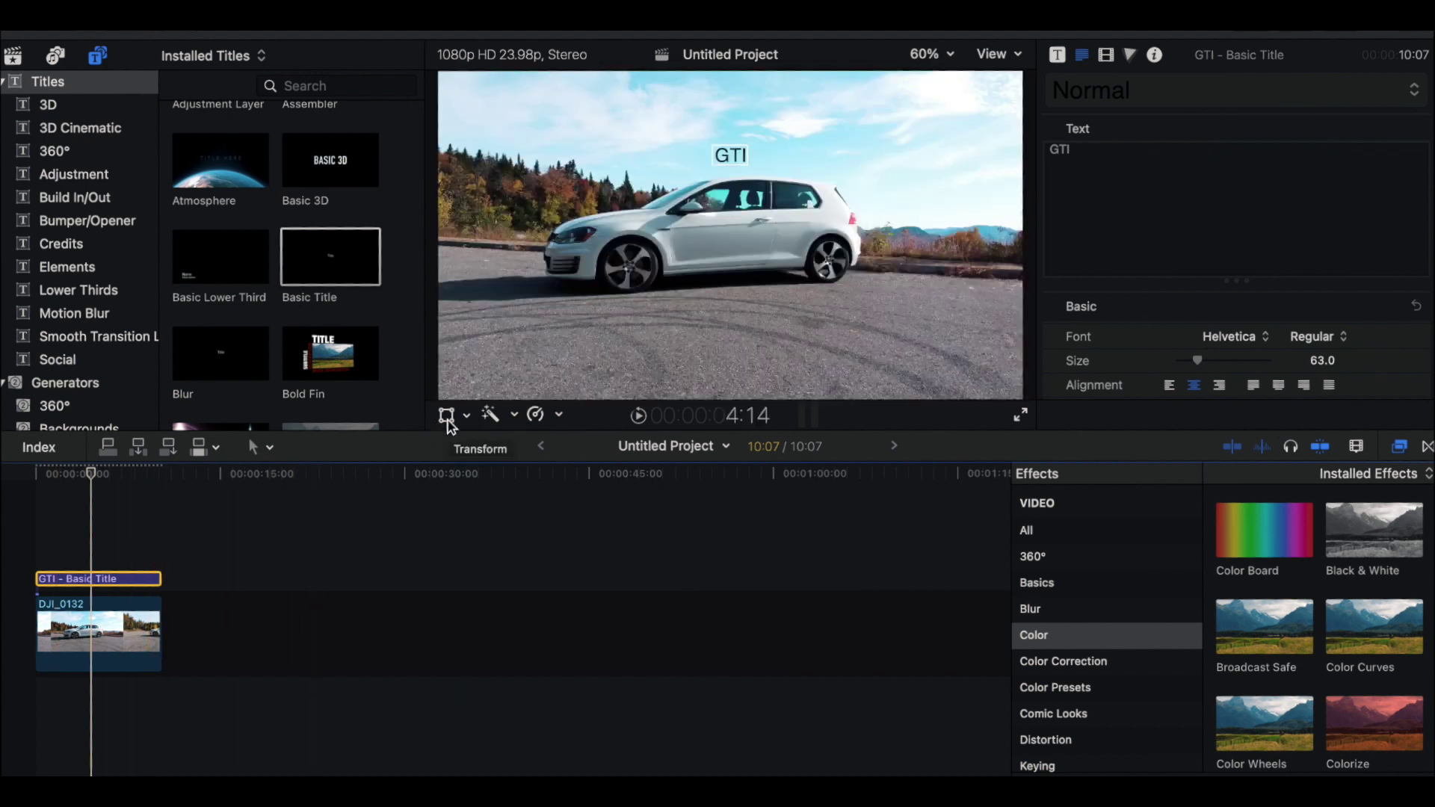
# - Show the title's on-screen transform controls and reselect the GTI clip at 05:03
pyautogui.click(446, 416)
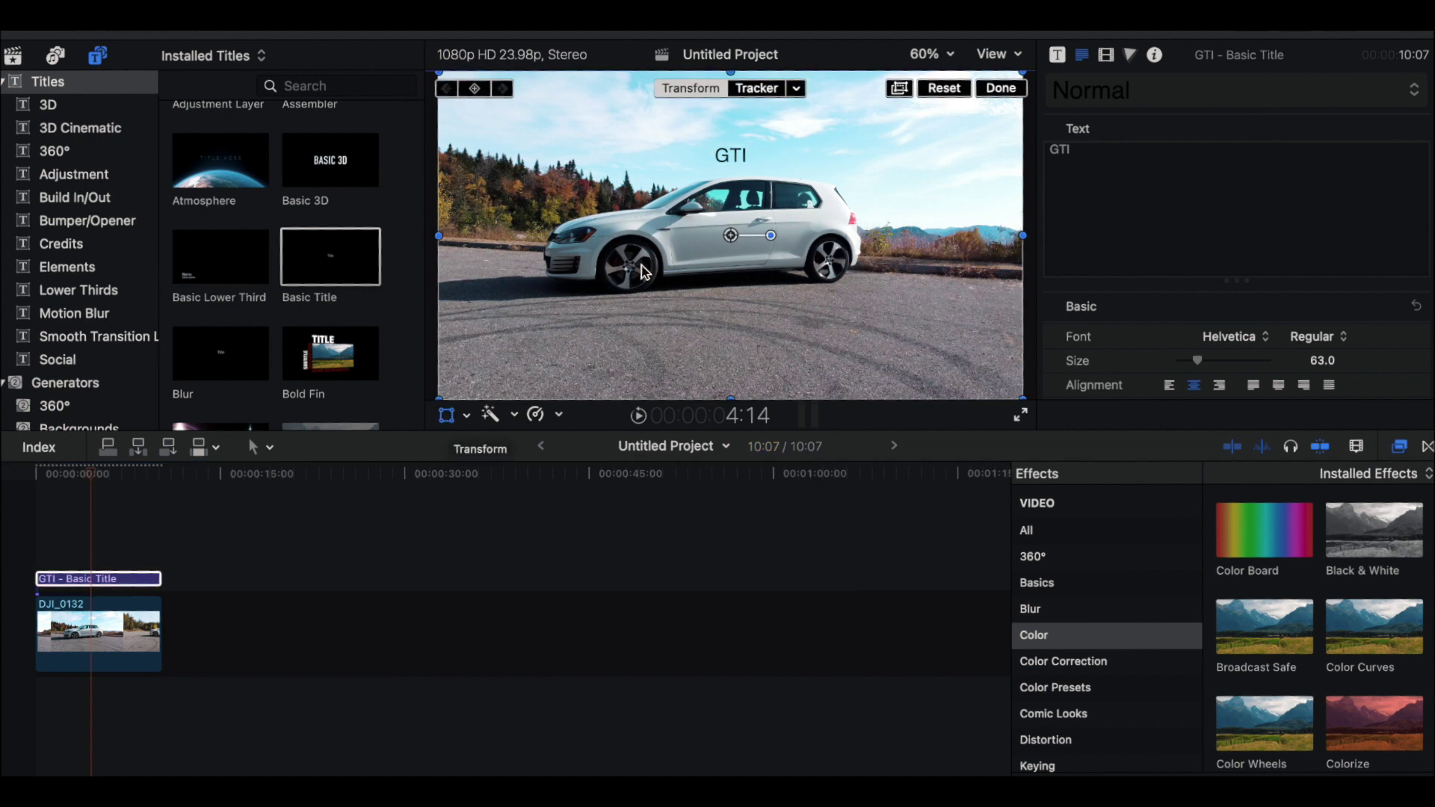
pyautogui.click(126, 584)
pyautogui.click(127, 584)
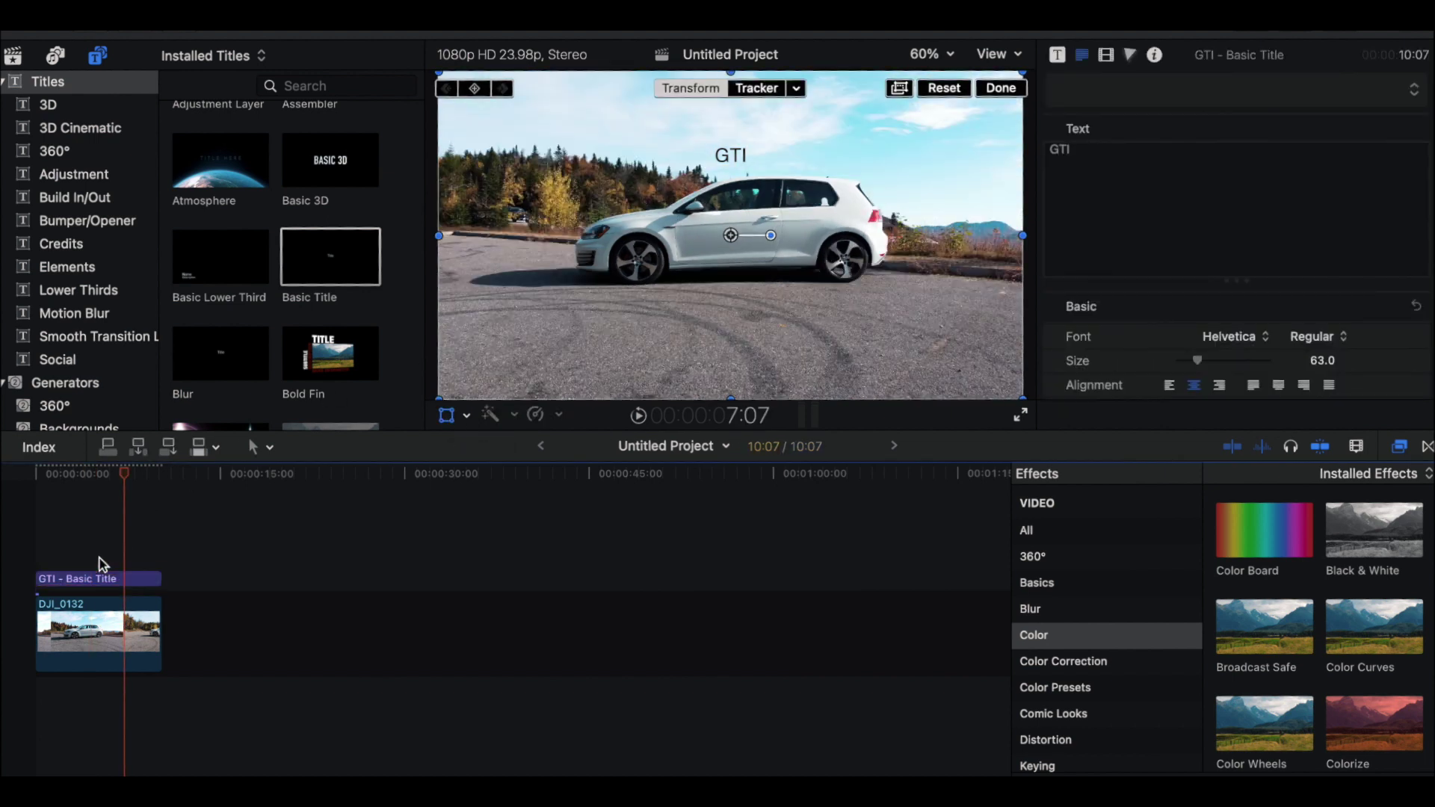
pyautogui.click(100, 583)
pyautogui.click(116, 585)
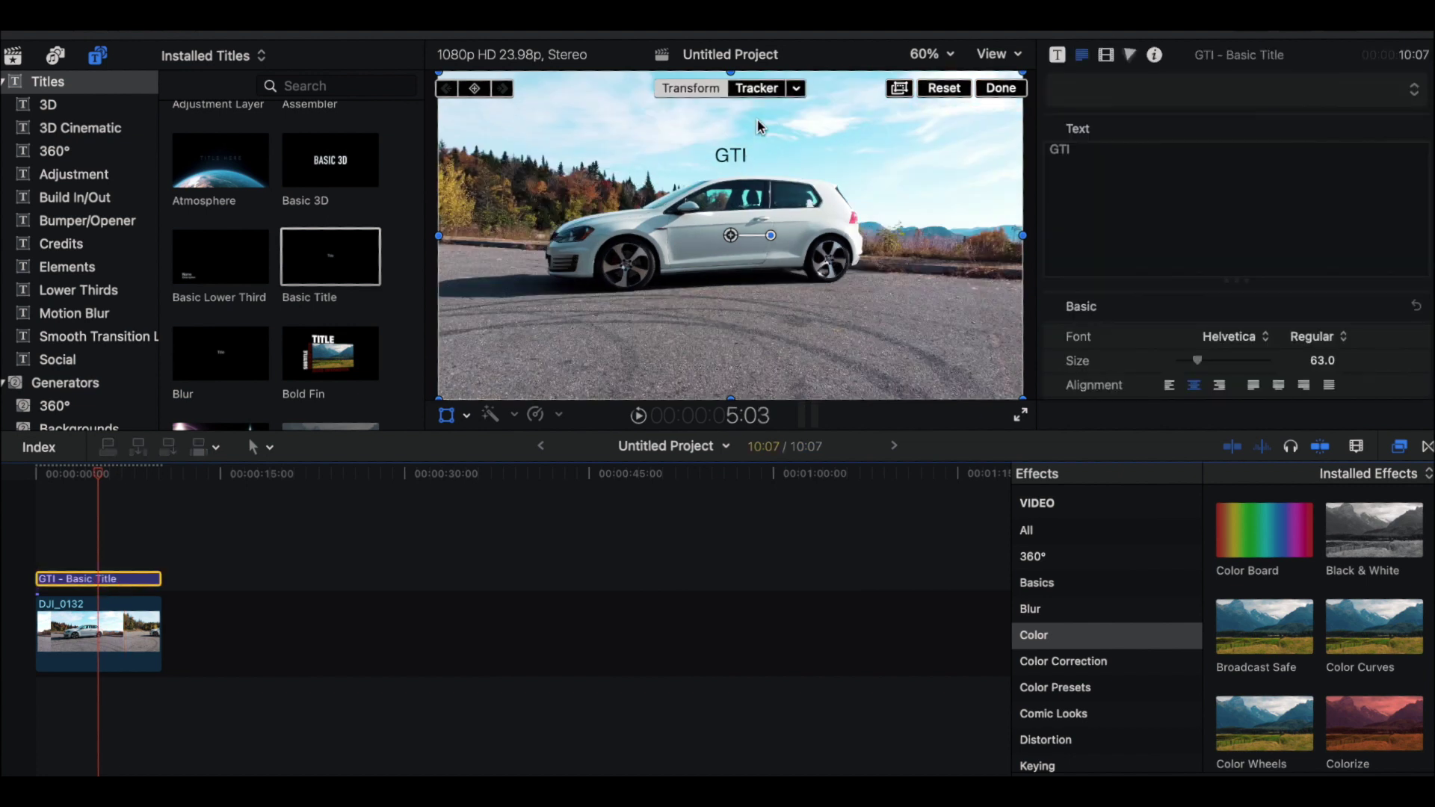
# - Choose Object Track as the title's tracker so it follows the front wheel
pyautogui.click(795, 88)
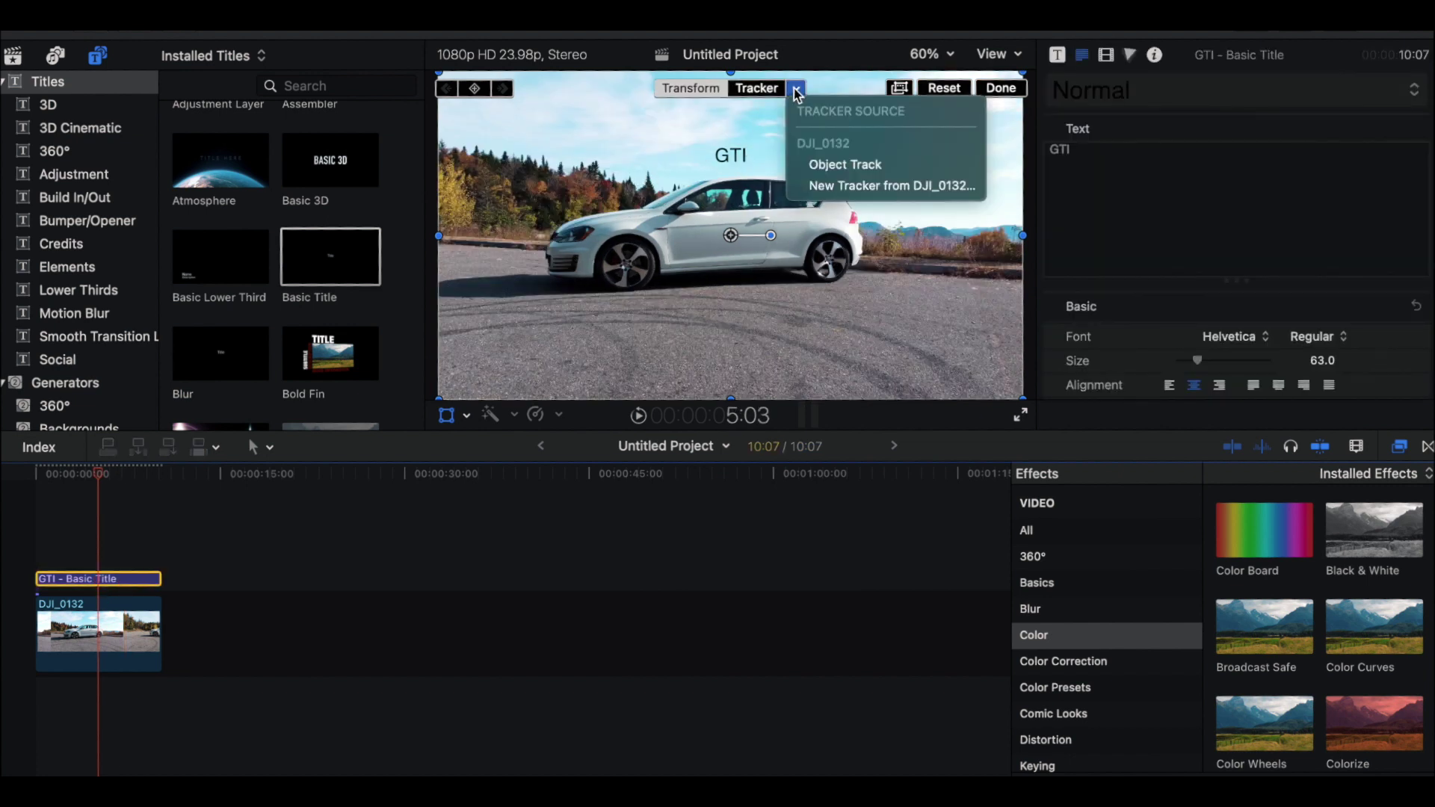
pyautogui.click(832, 165)
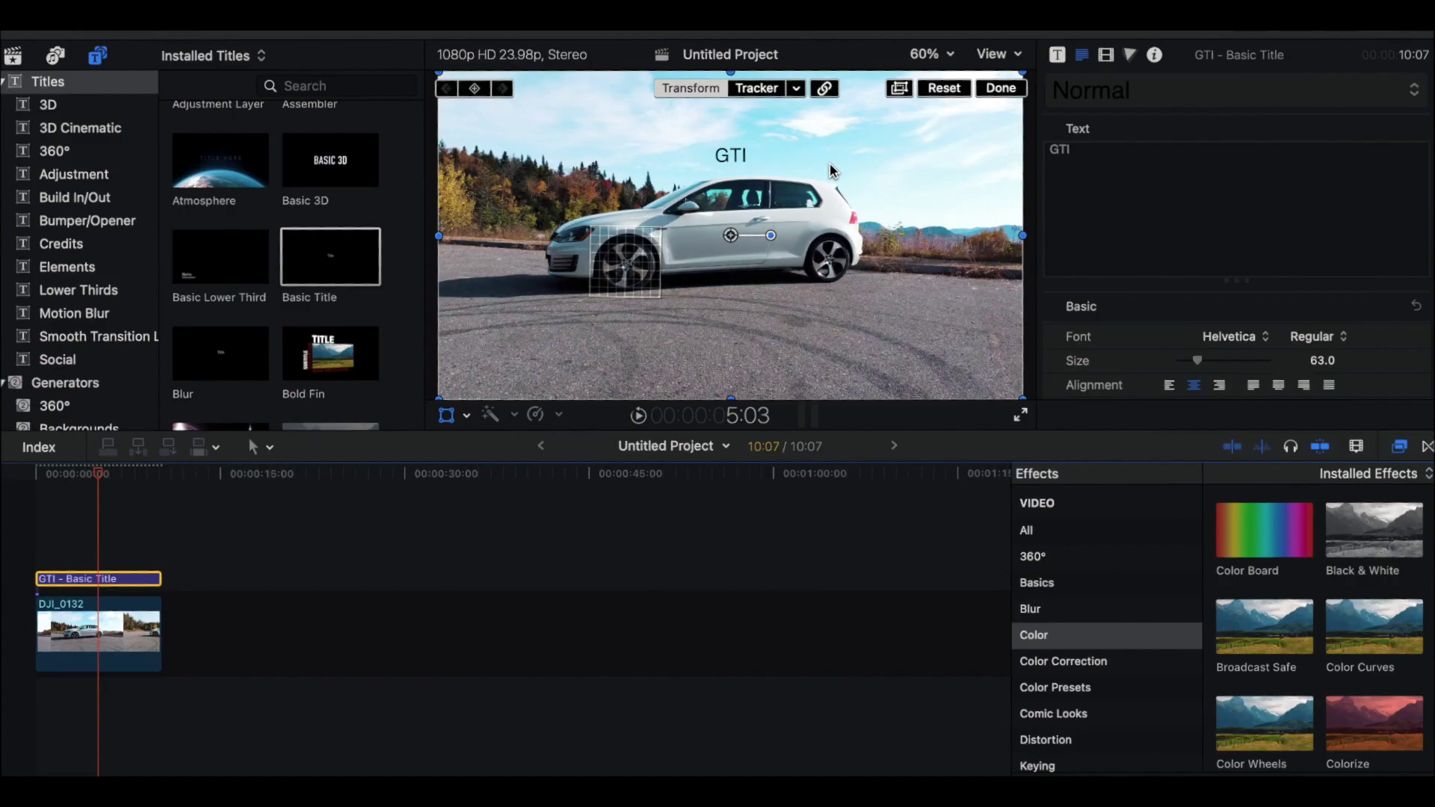
pyautogui.click(34, 531)
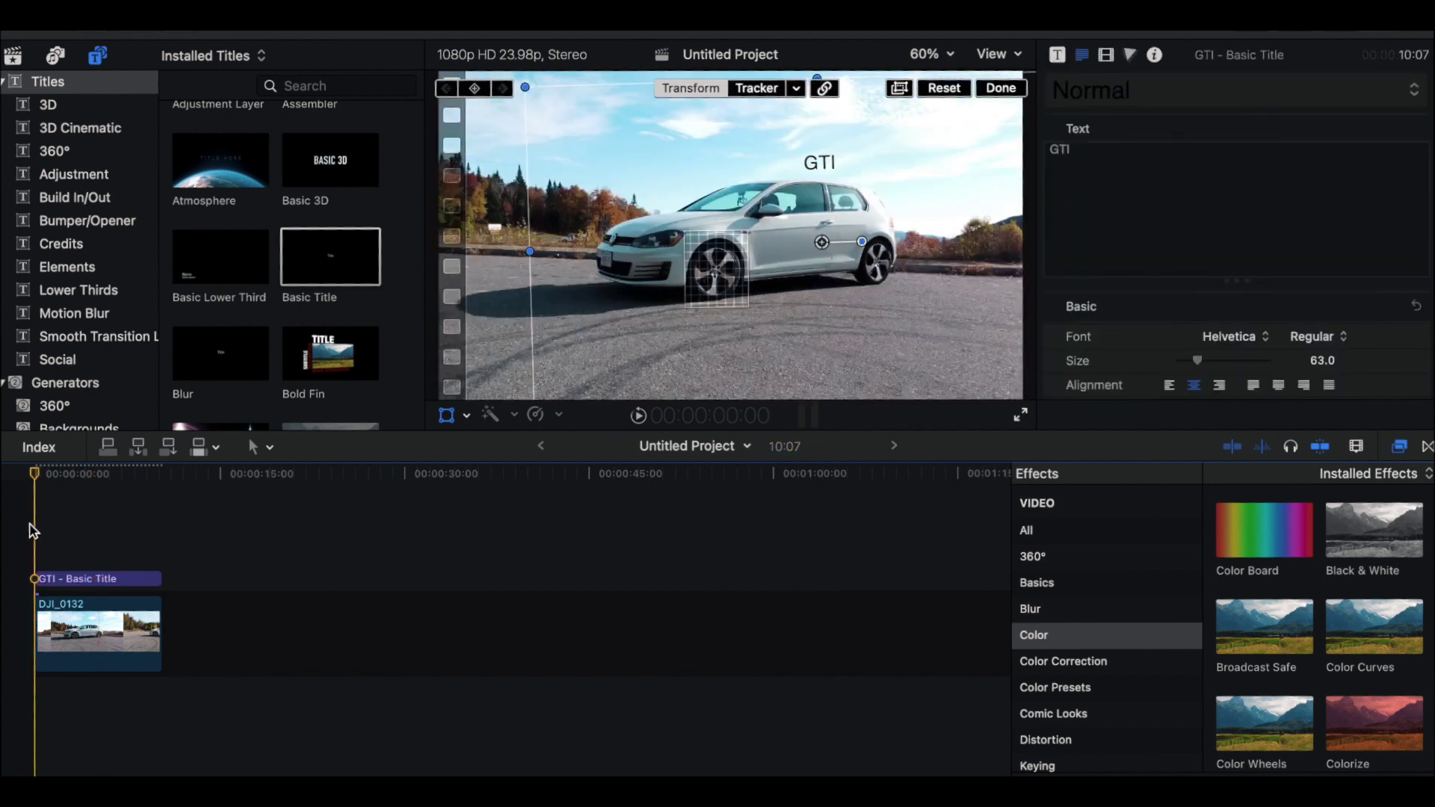
pyautogui.press('space')
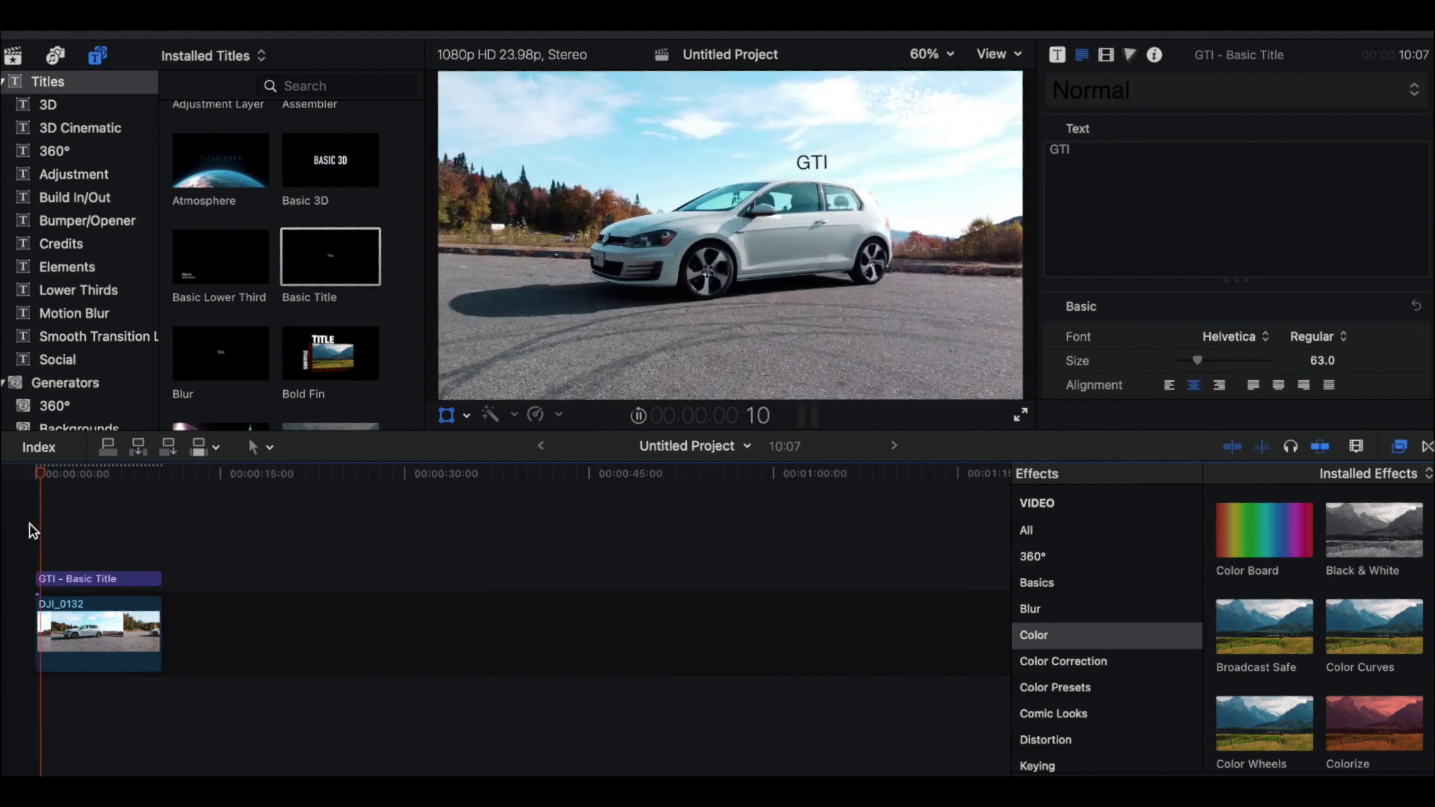
pyautogui.hotkey('shift', 't')
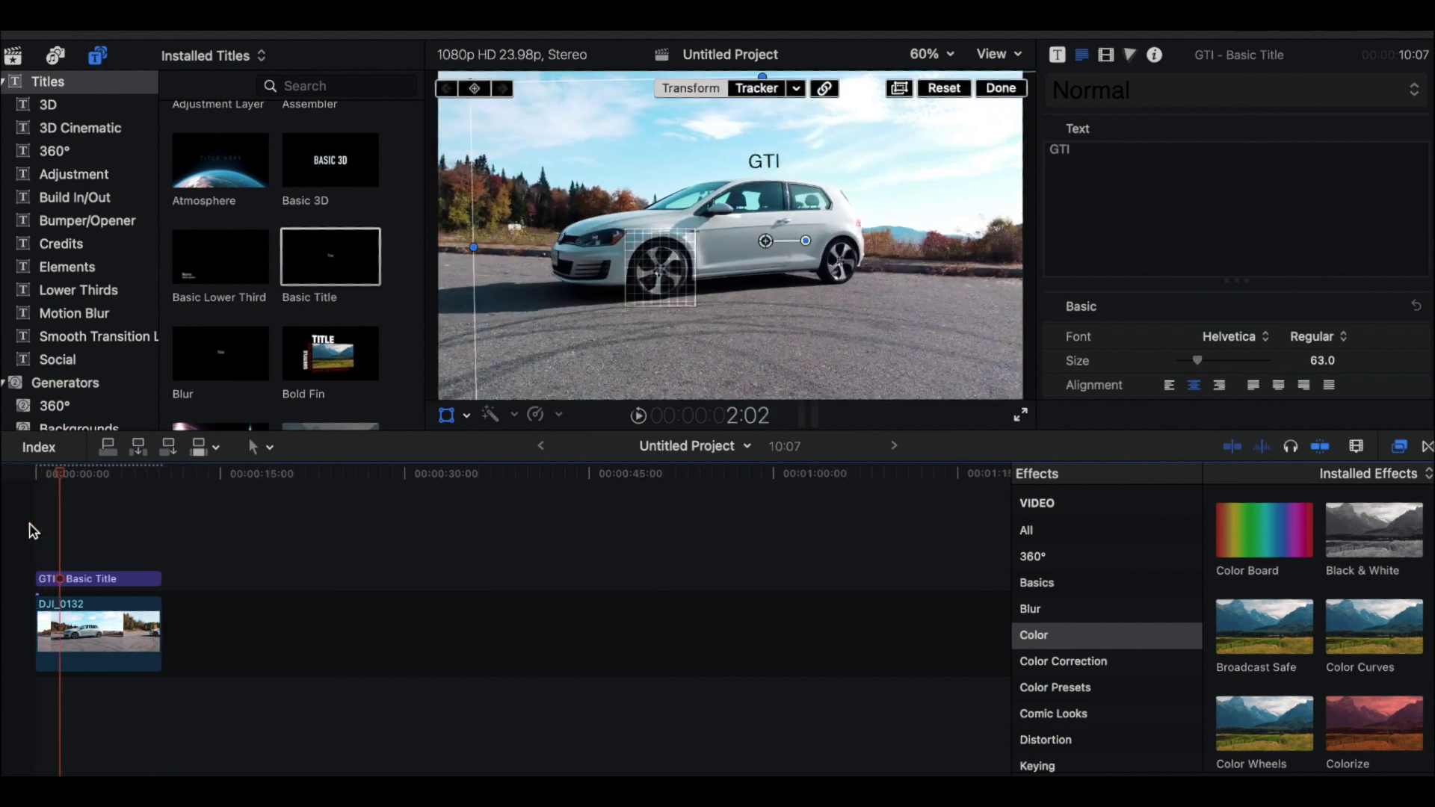